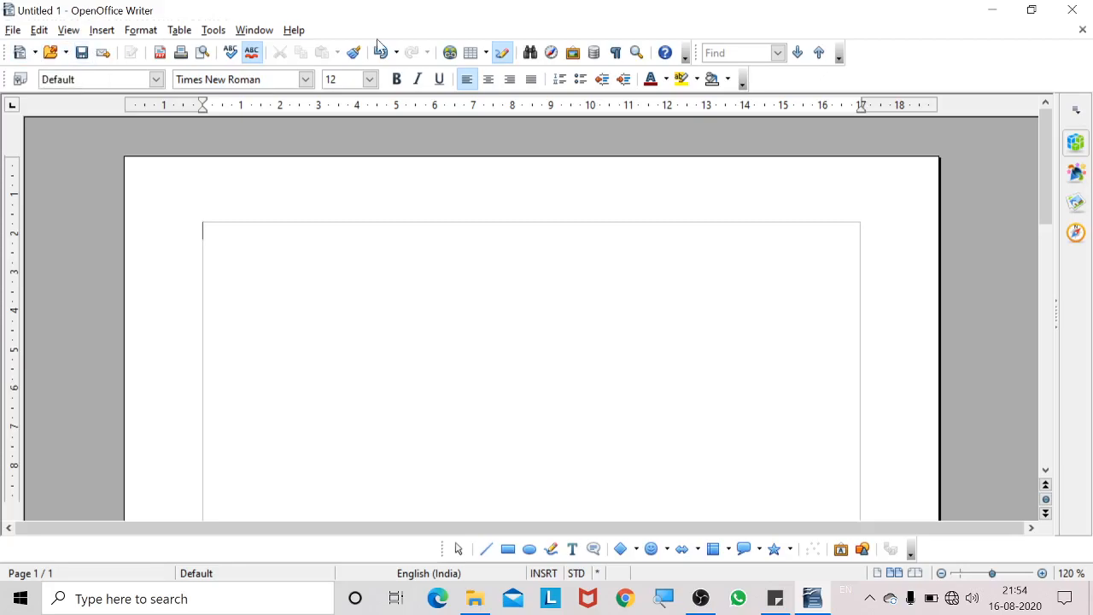
- Insert a table with 6 columns and 4 rows and close the Table toolbar
click(487, 53)
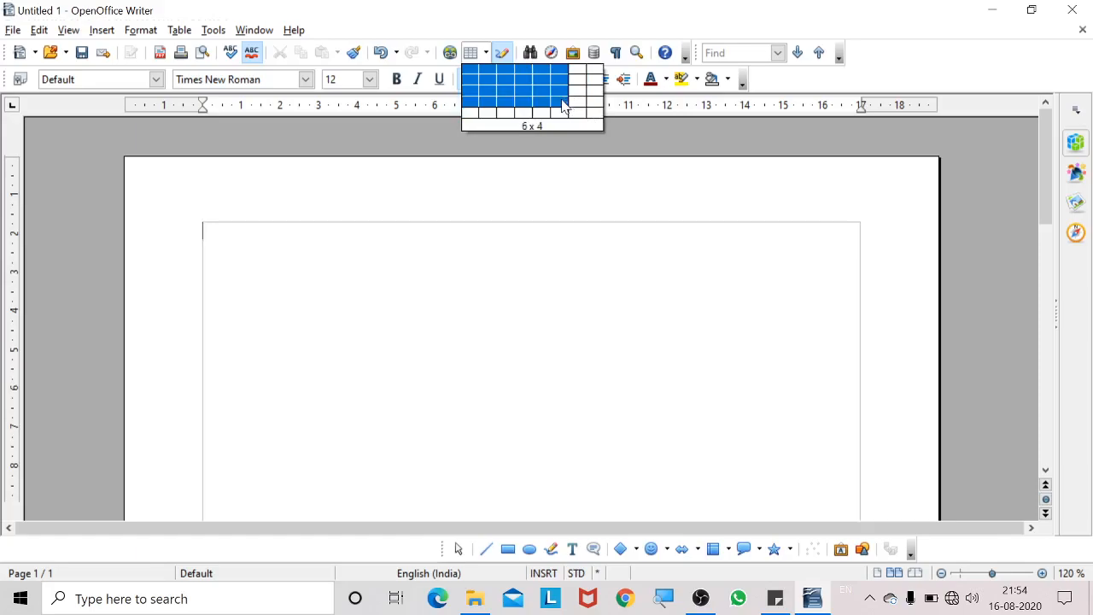
click(563, 106)
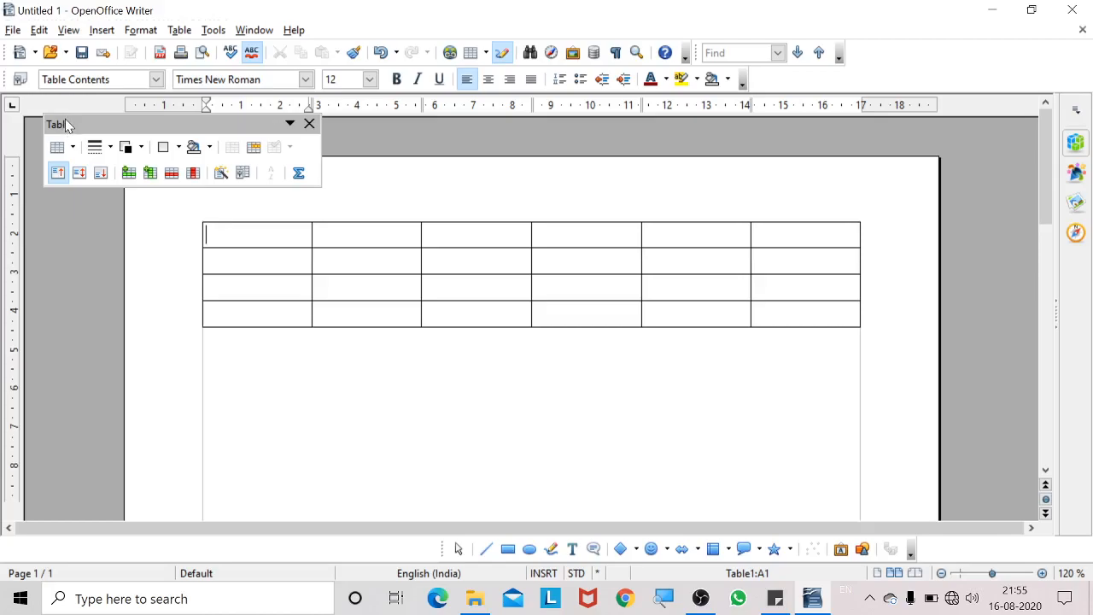
click(309, 123)
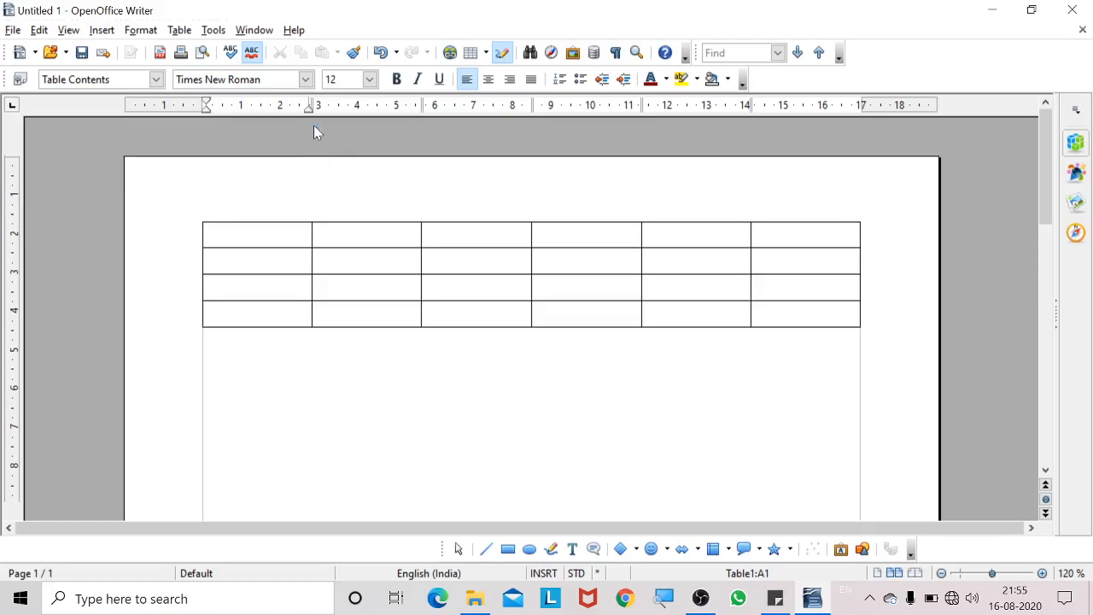
- Display and close the Table toolbar again, and undo the table insertion
click(69, 32)
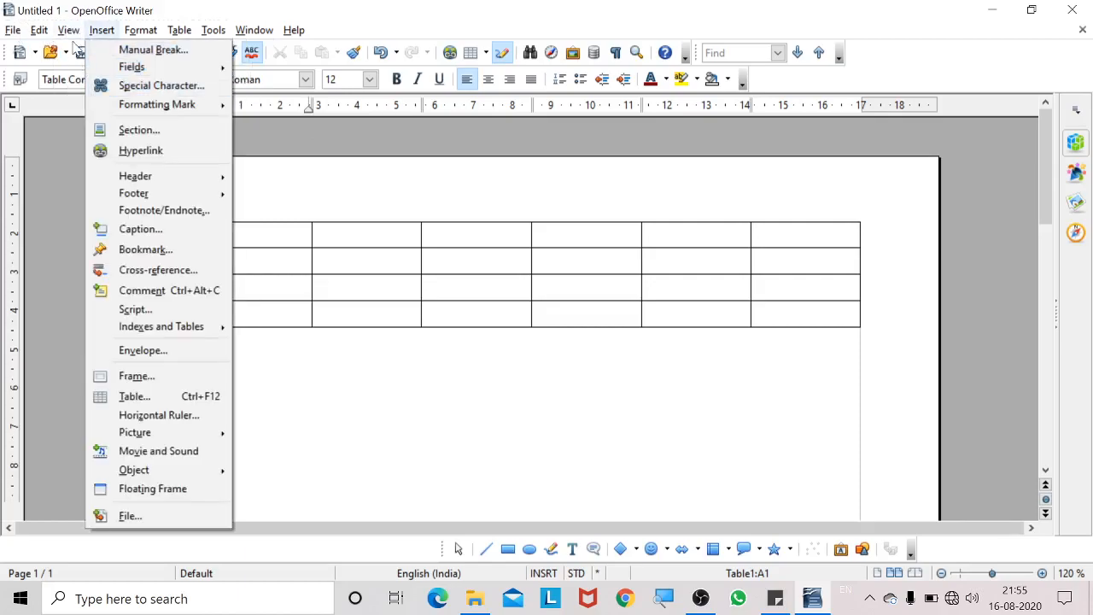
mouse_move(94, 97)
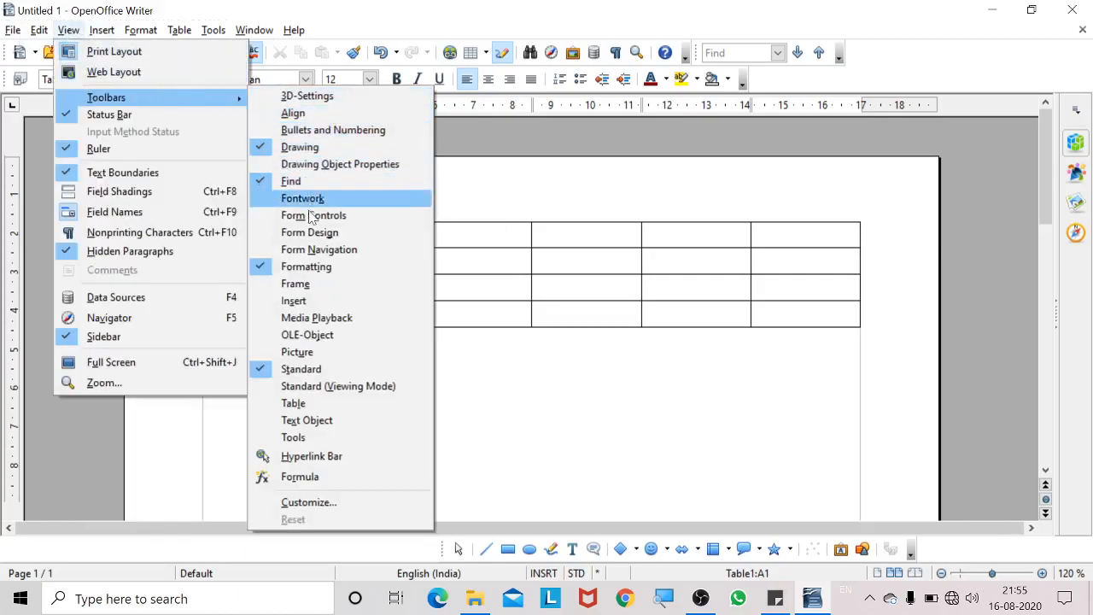
click(295, 403)
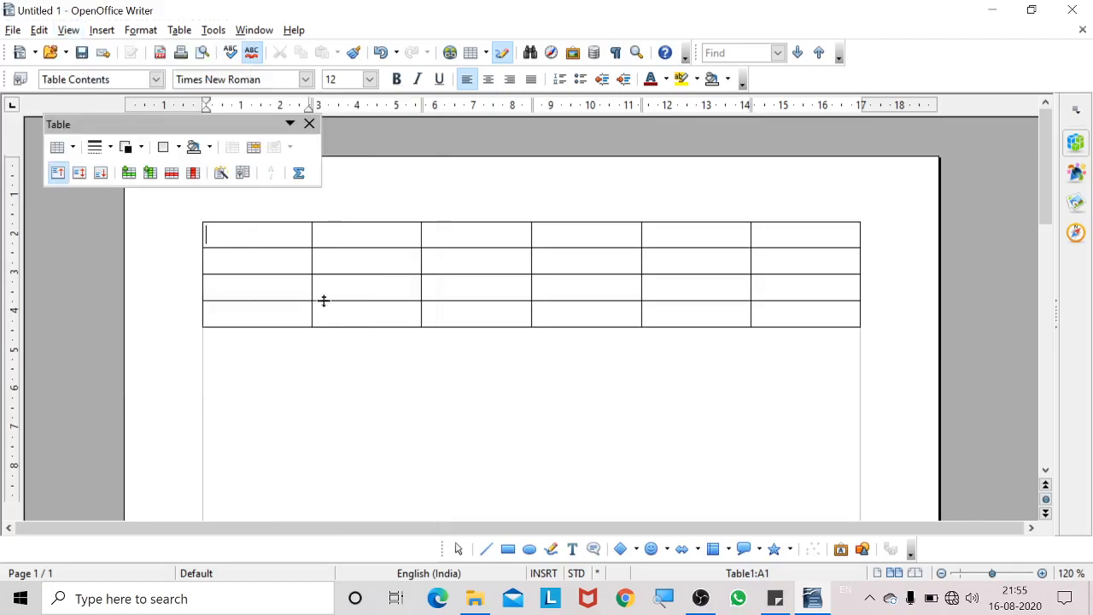
click(309, 125)
key(ctrl+z)
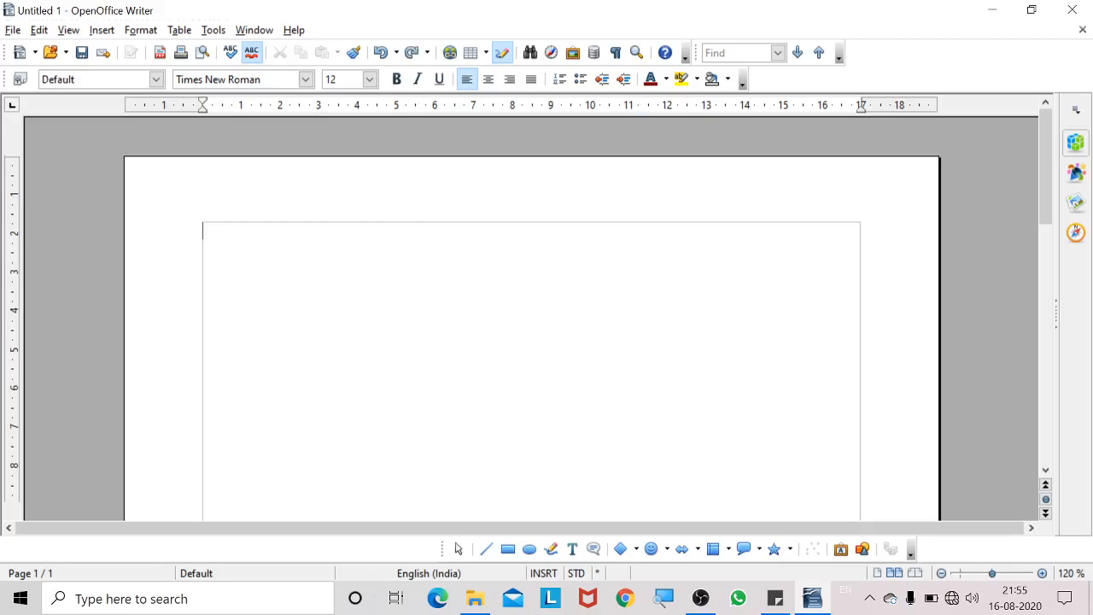
- Insert a table with 5 columns and 4 rows, and undo the insertion
key(ctrl+F12)
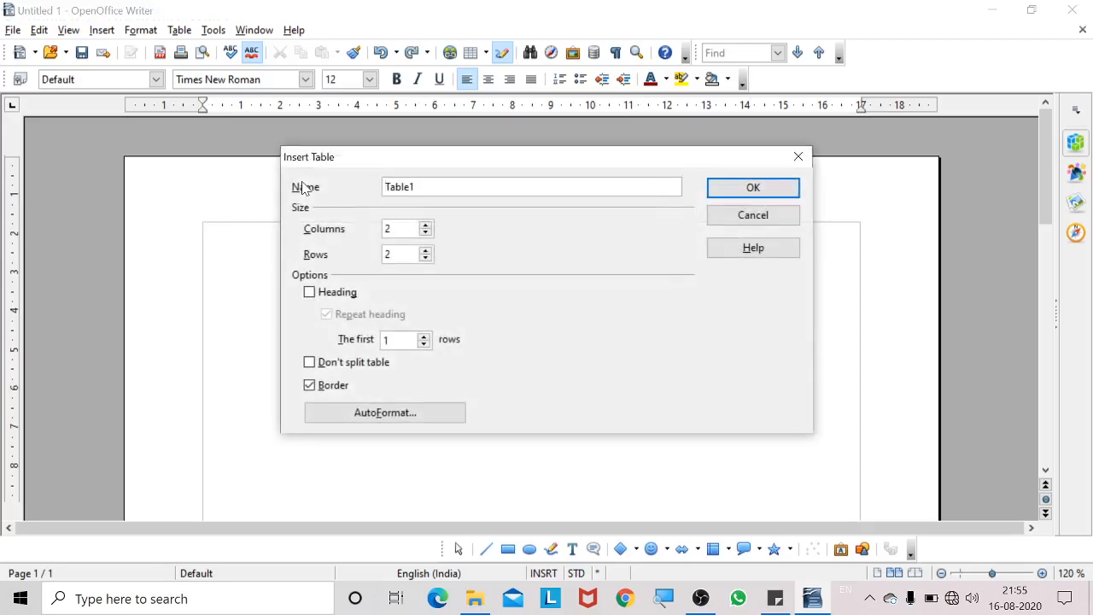
drag(401, 157, 368, 145)
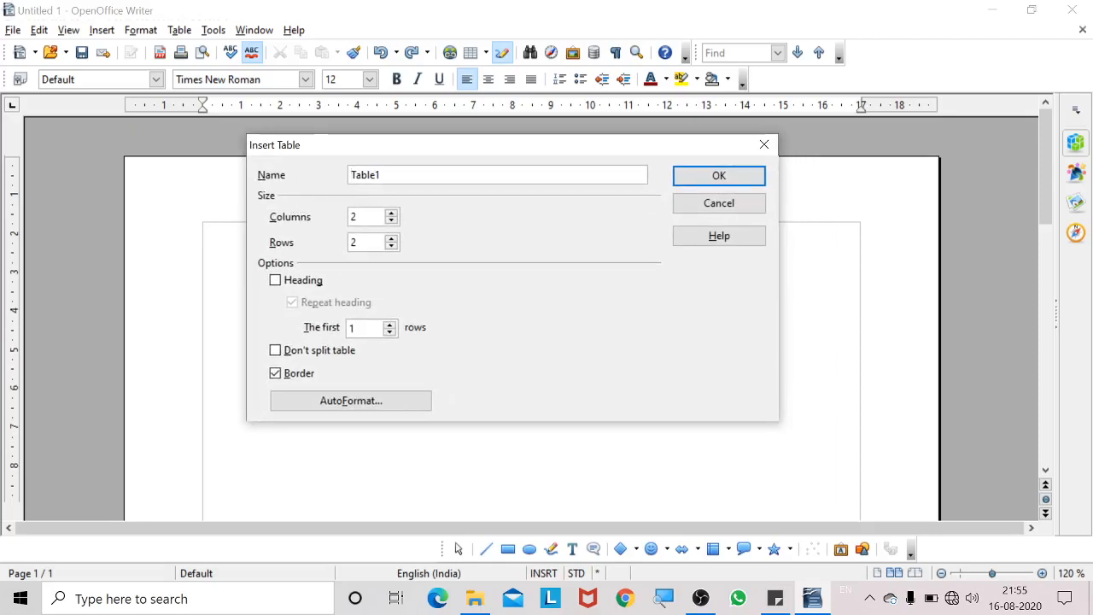
click(391, 214)
click(391, 214)
click(391, 214)
click(391, 239)
click(392, 239)
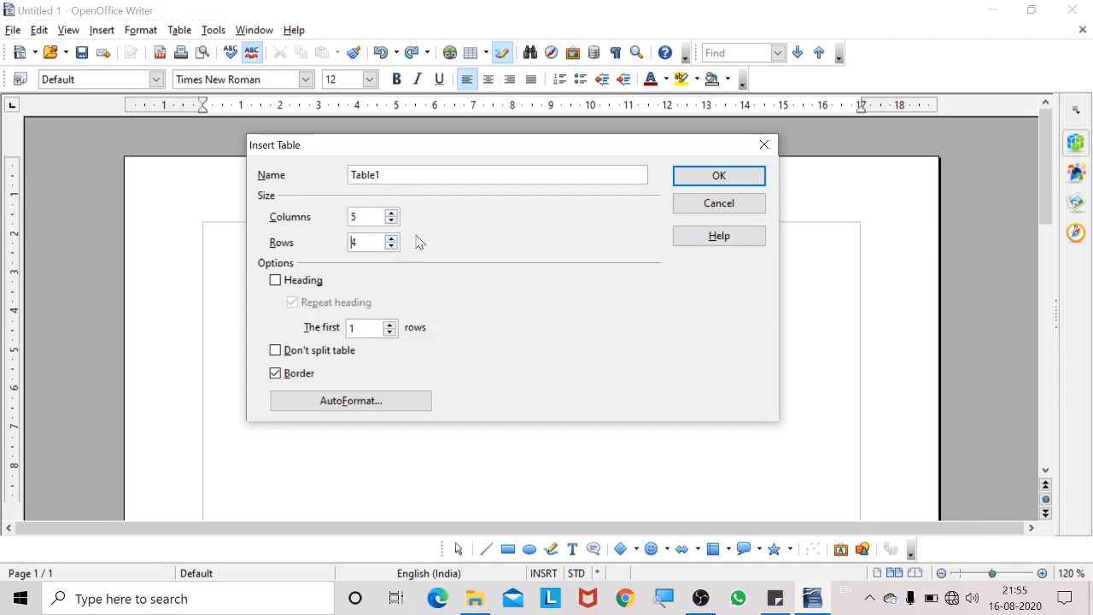
click(691, 177)
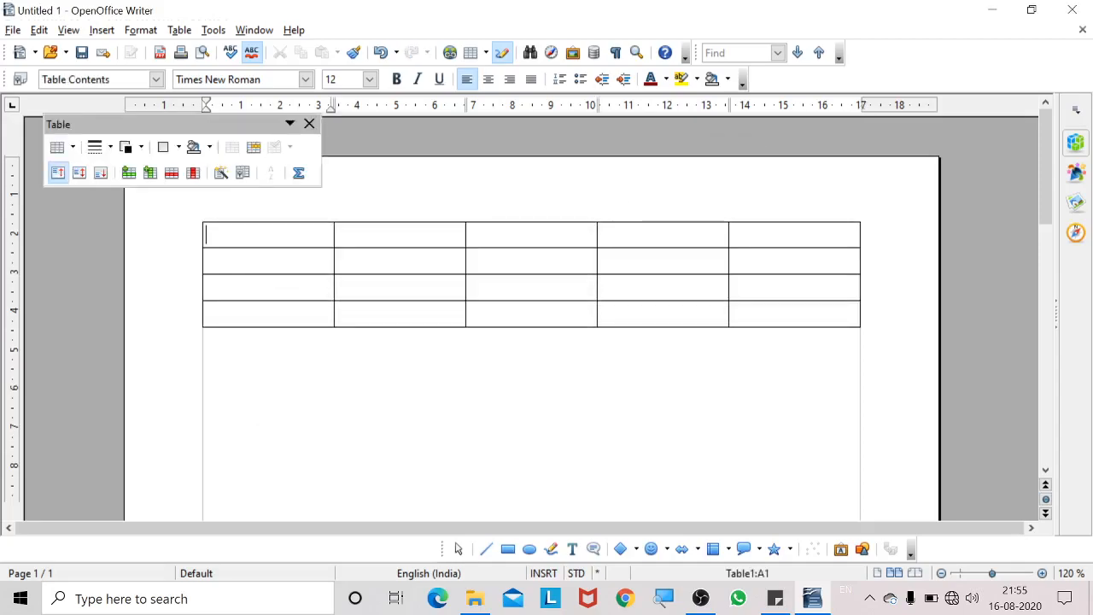
key(ctrl+z)
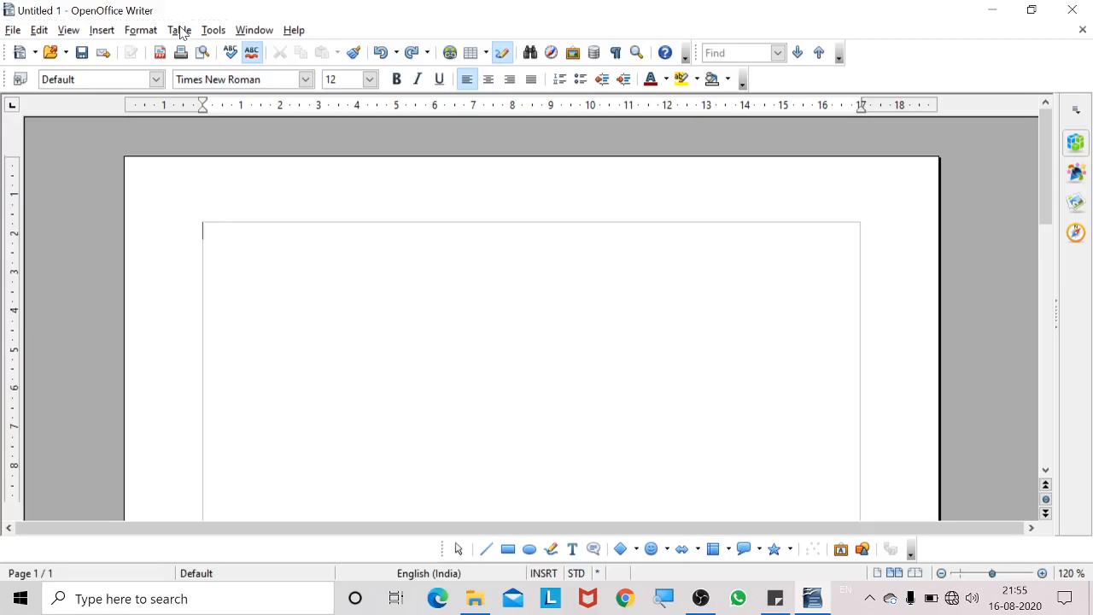
- Insert a table with 5 columns and 5 rows in the empty document
click(179, 30)
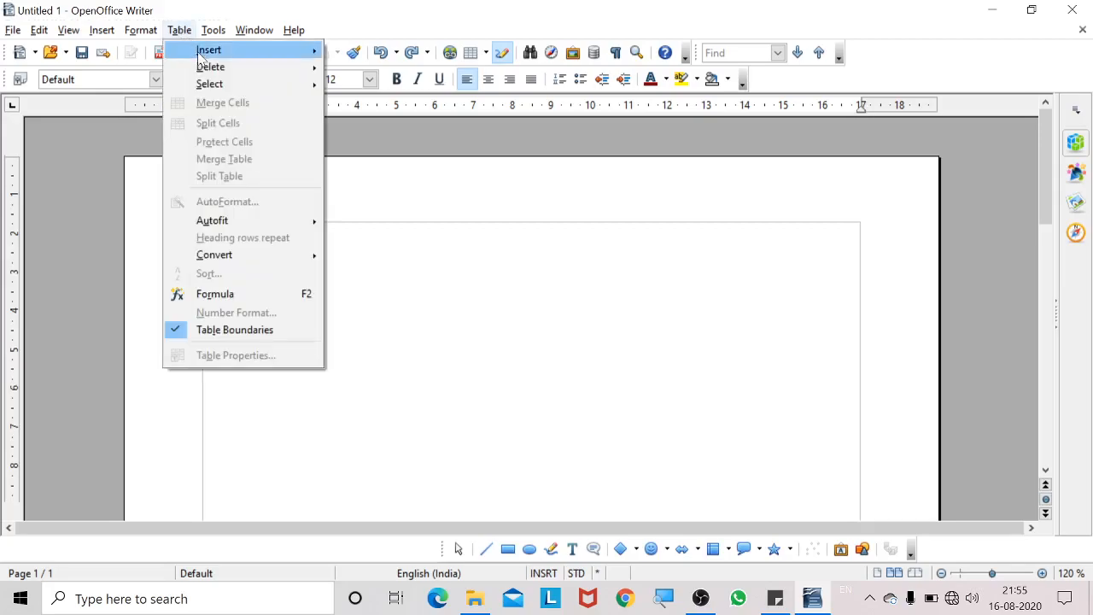
mouse_move(207, 53)
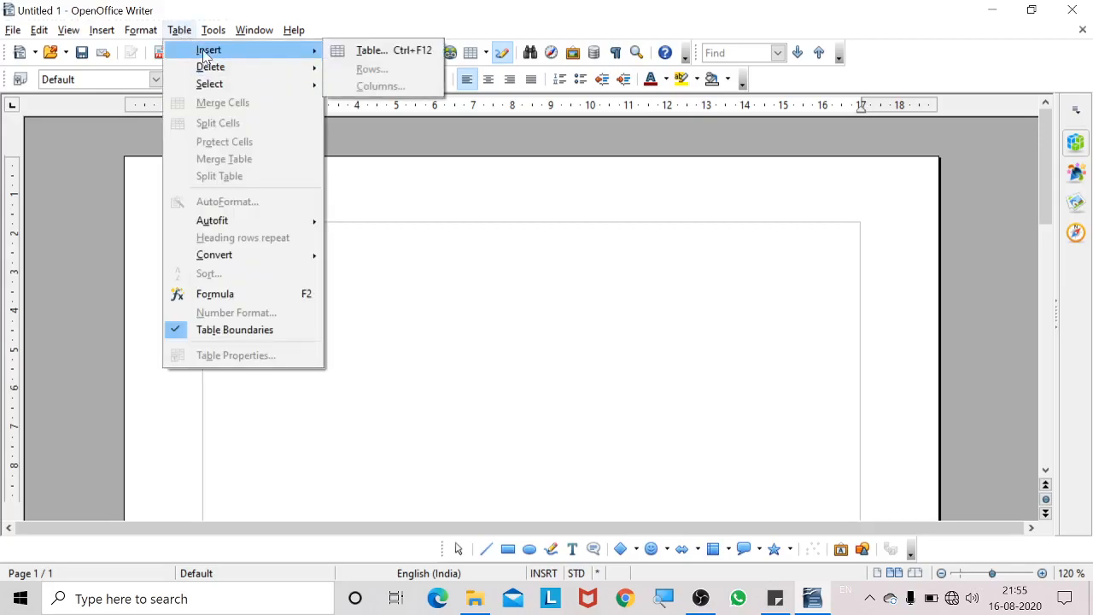
click(374, 51)
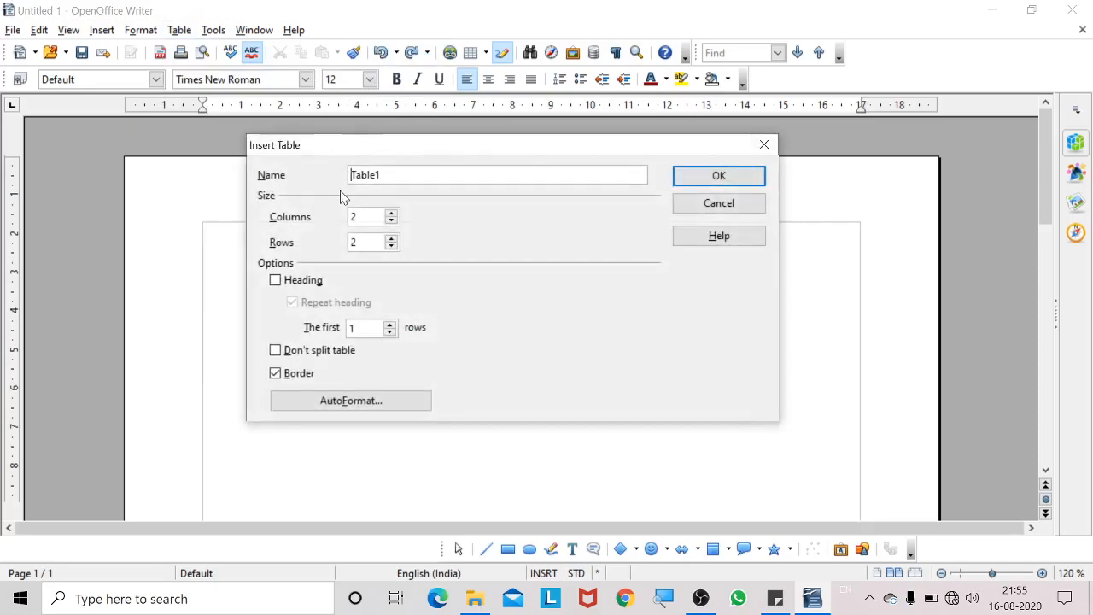
click(392, 212)
click(392, 212)
click(392, 213)
click(392, 238)
click(392, 238)
click(392, 238)
click(692, 180)
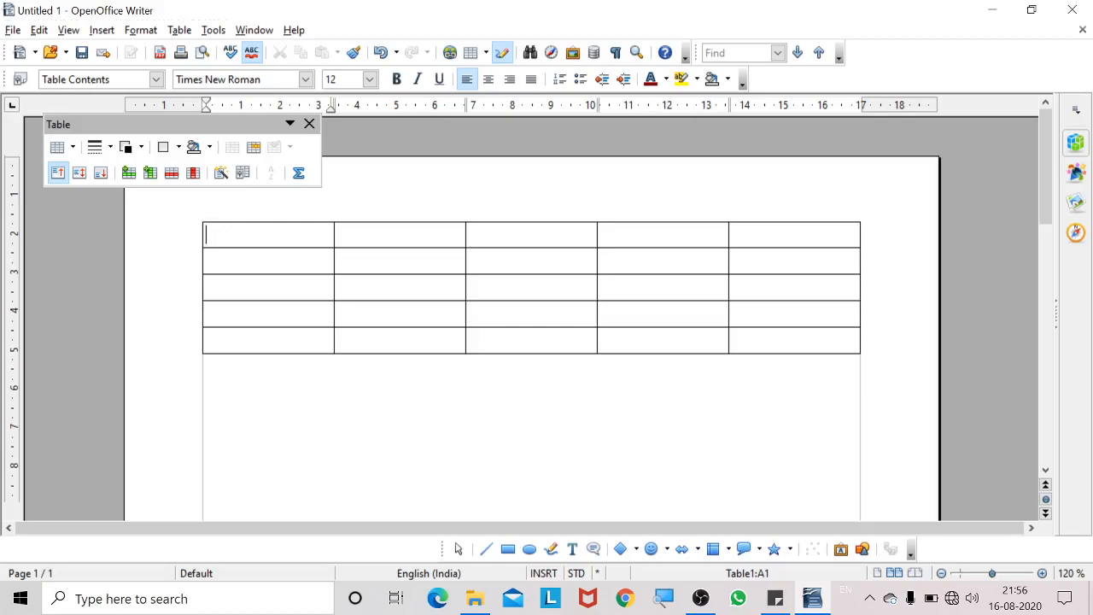
- Fill the table's first row with the headings SR, NAME, CLASS, SEC and MARKS
key(Caps_Lock)
text(sr)
key(BackSpace)
key(BackSpace)
key(Caps_Lock)
text(SR)
key(Tab)
text(NAME)
key(Tab)
text(CLASS)
key(Tab)
text(SEC)
key(Tab)
text(MARKS)
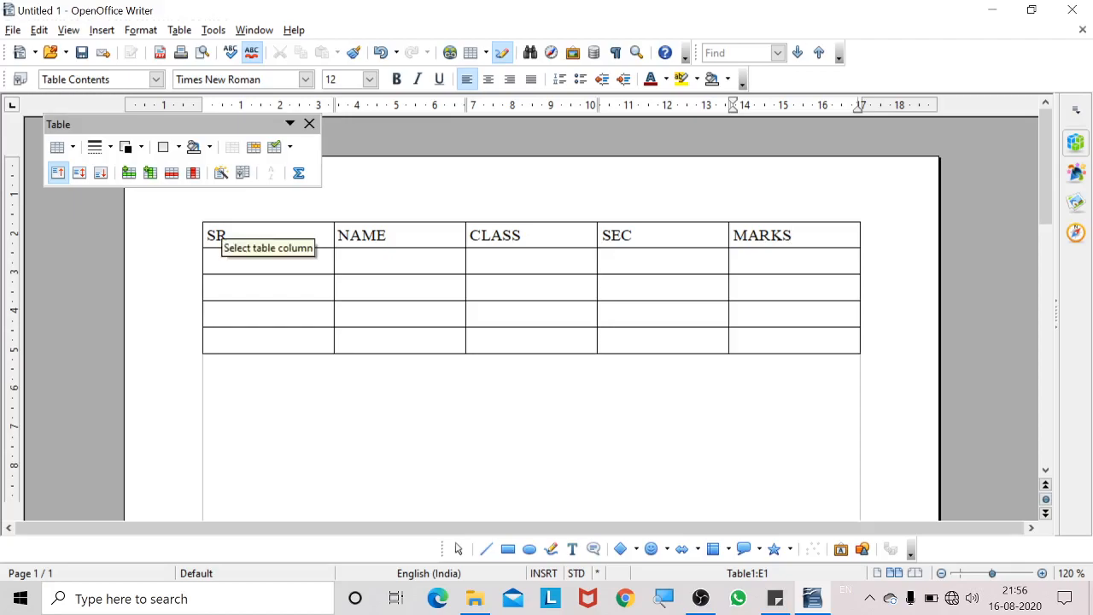
- Select the table's whole heading row
drag(205, 236, 734, 236)
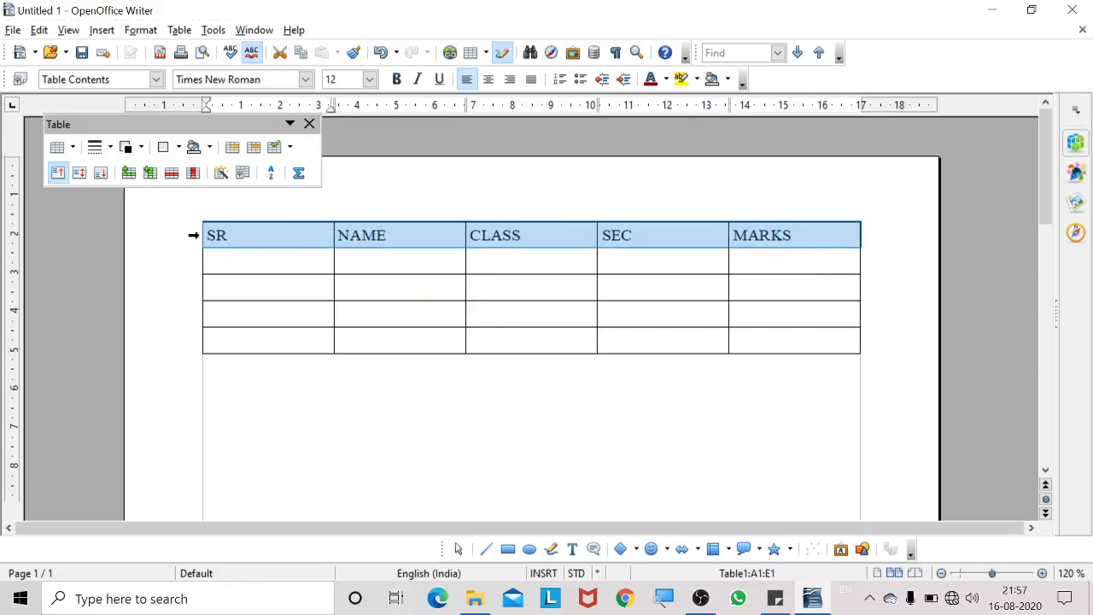
click(195, 235)
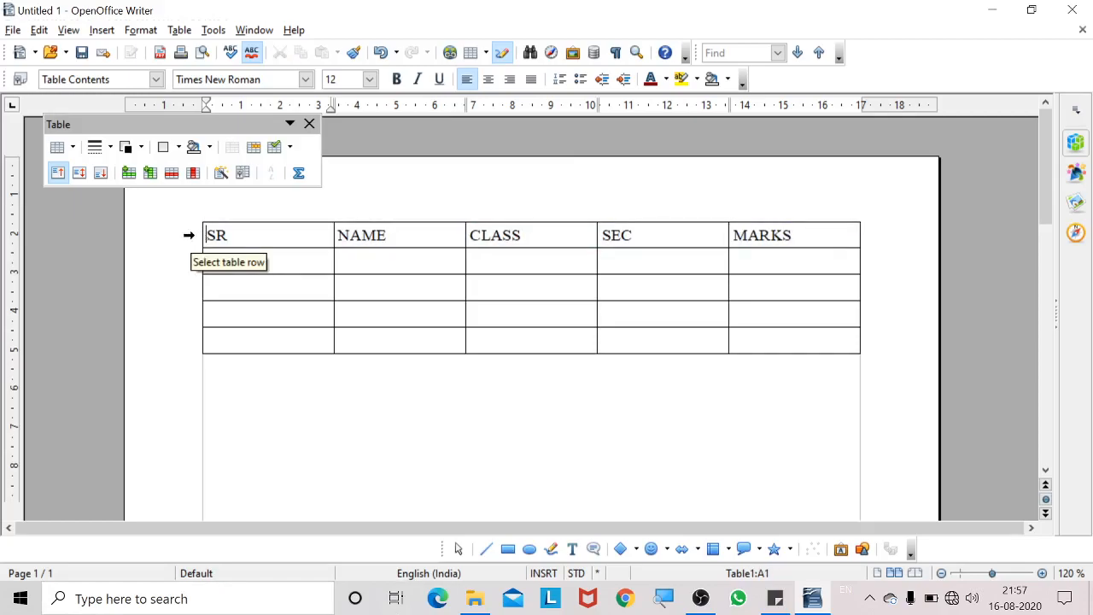
click(189, 235)
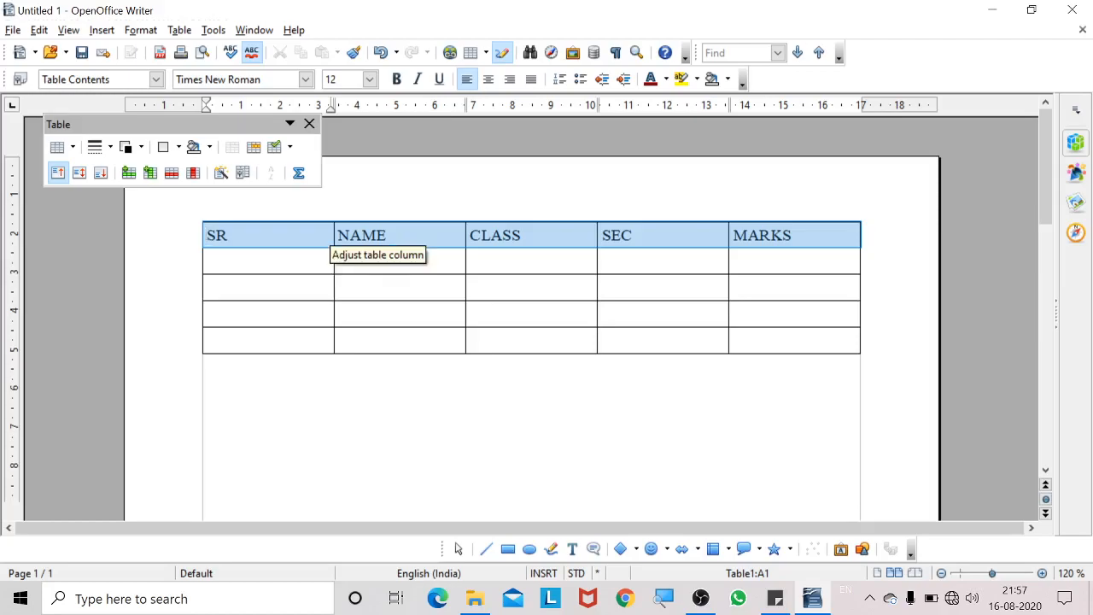
- Number the four rows below the SR heading 1, 2, 3 and 4
key(Down)
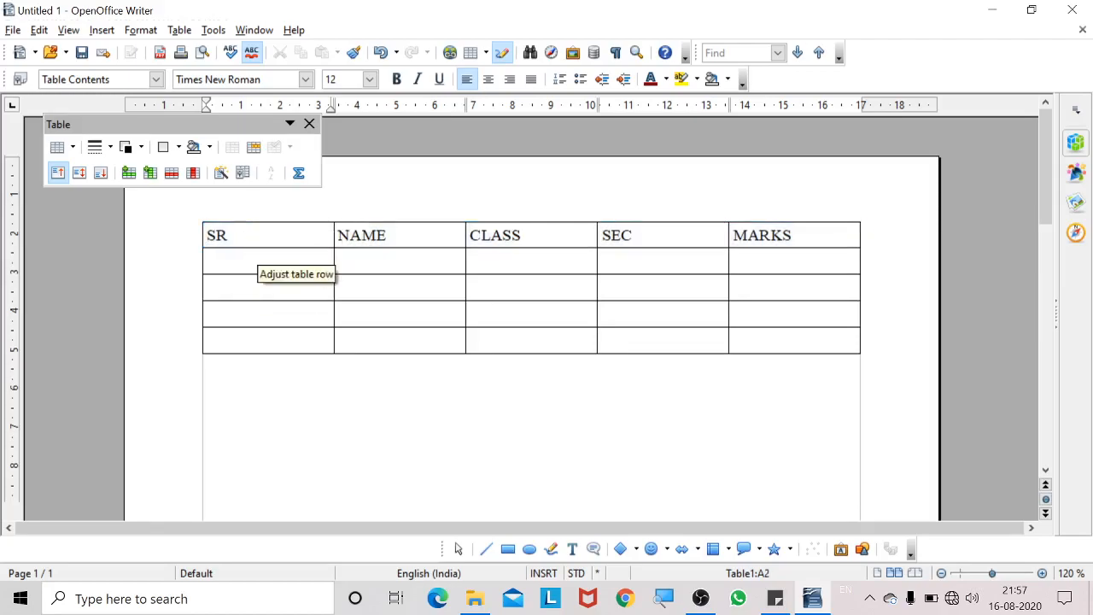
text(1)
key(Down)
text(2)
key(Down)
text(3)
key(Down)
text(4)
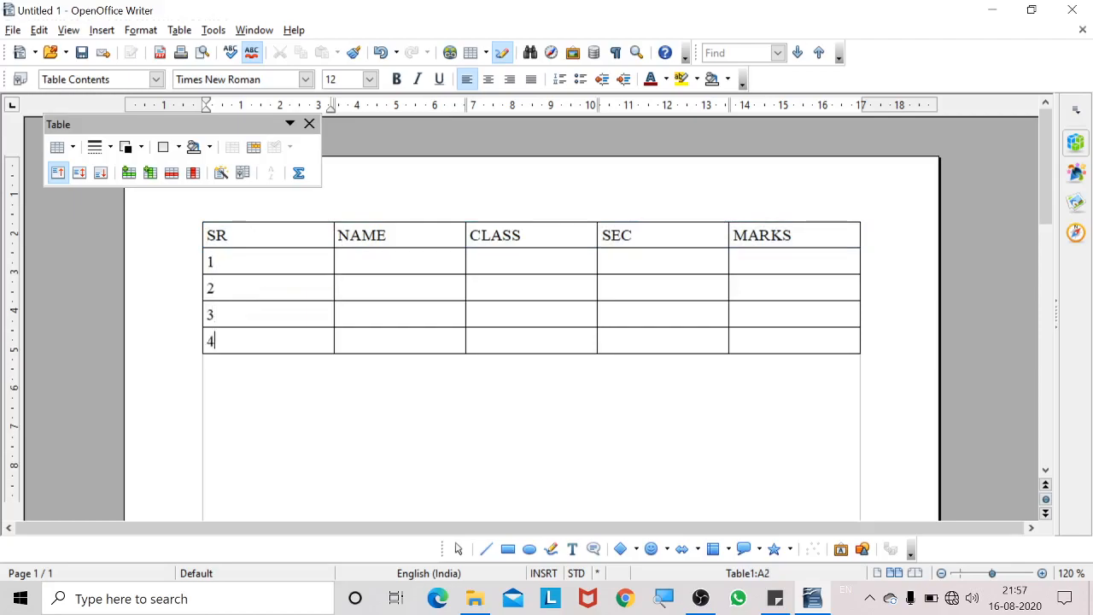
- Enter a student's first name in the NAME column for rows 1 and 2
key(Right)
key(Up)
text(AMIT)
key(Down)
text(MIT)
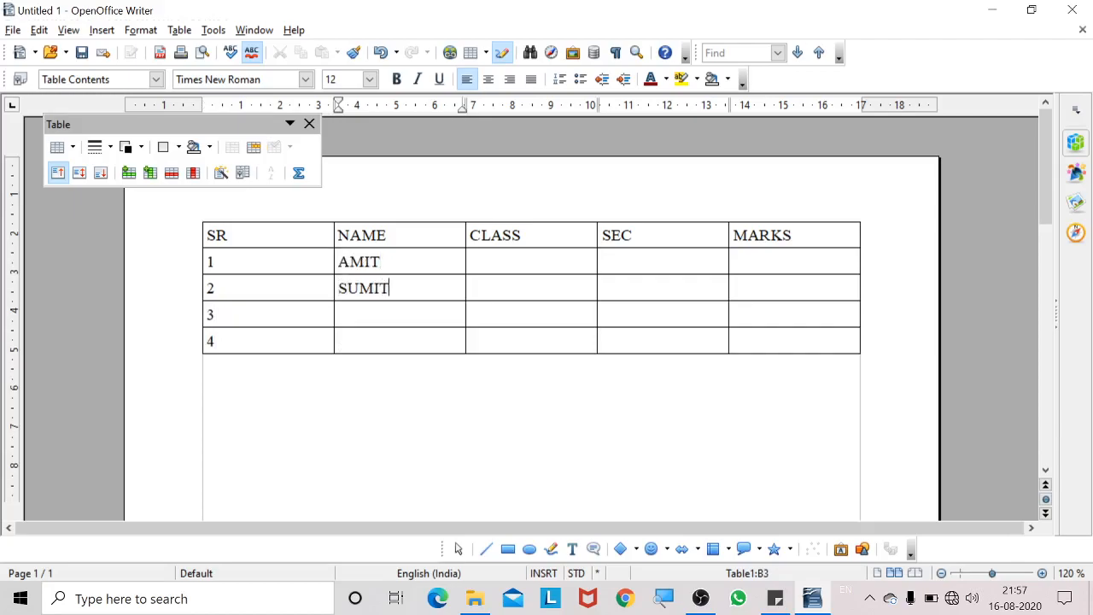
- Complete the first two students' rows with classes 10 and 11, sections A and C, and marks 34 and 40
key(Tab)
text(10)
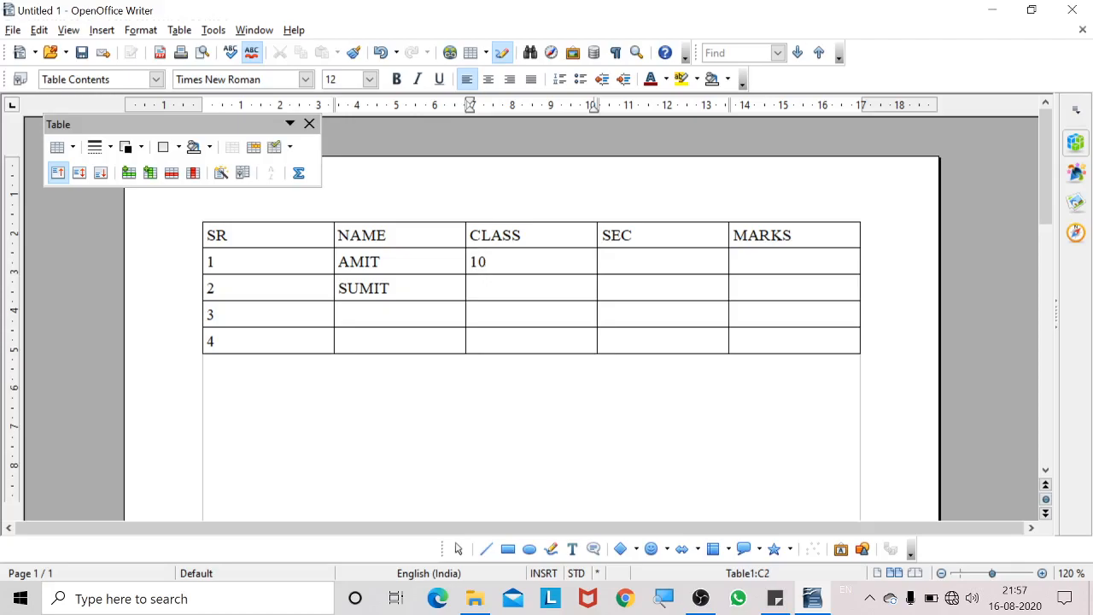
text(11)
text(A)
key(Down)
text(C)
key(Tab)
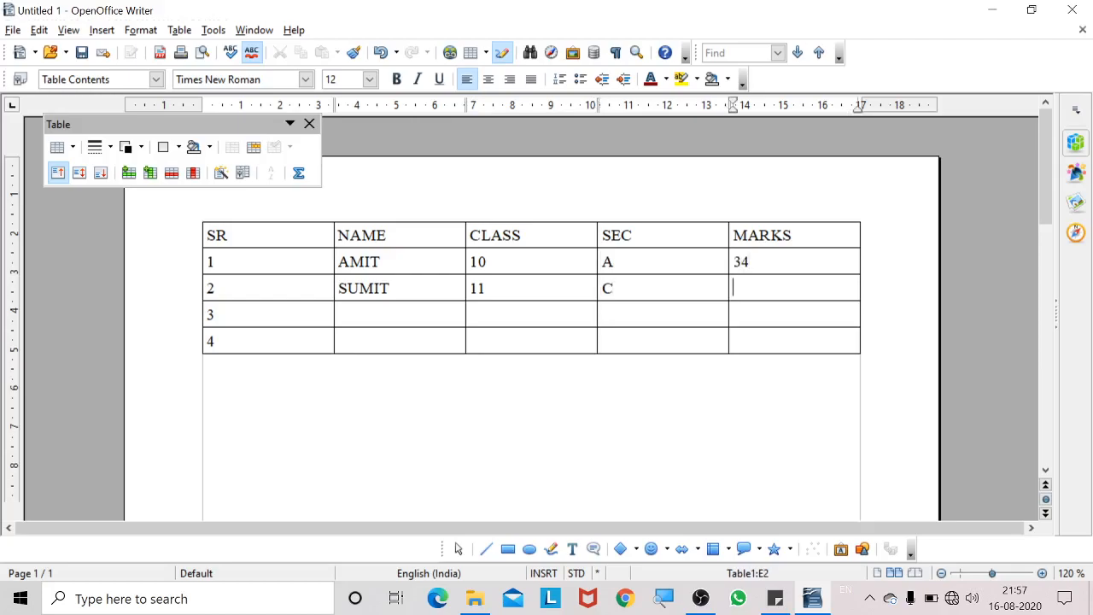
text(40)
- Make all the headings in the table's first row bold
drag(210, 237, 732, 236)
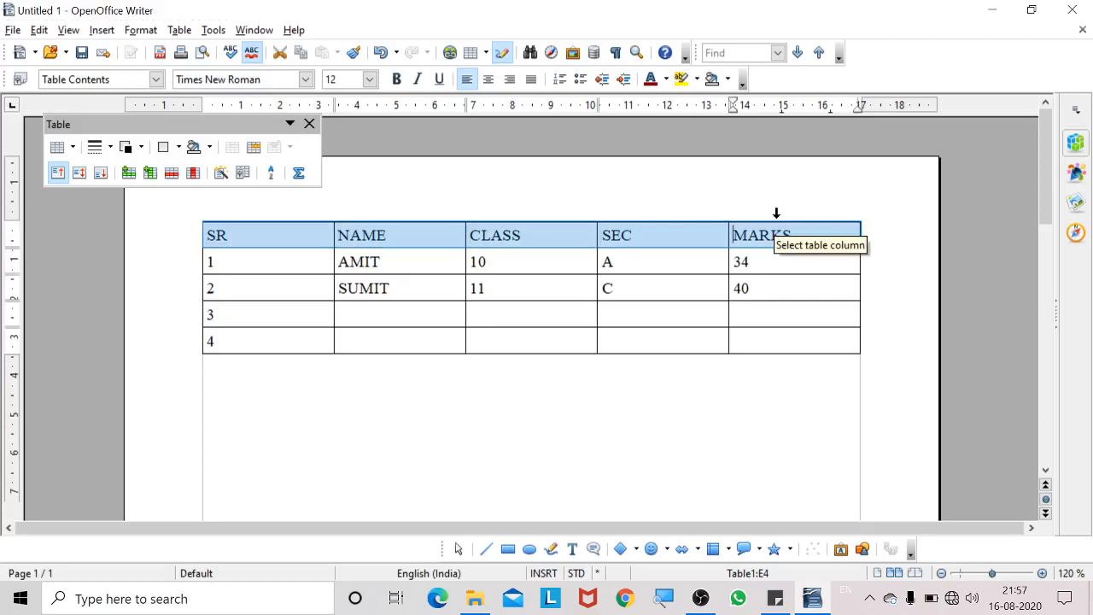
key(ctrl+b)
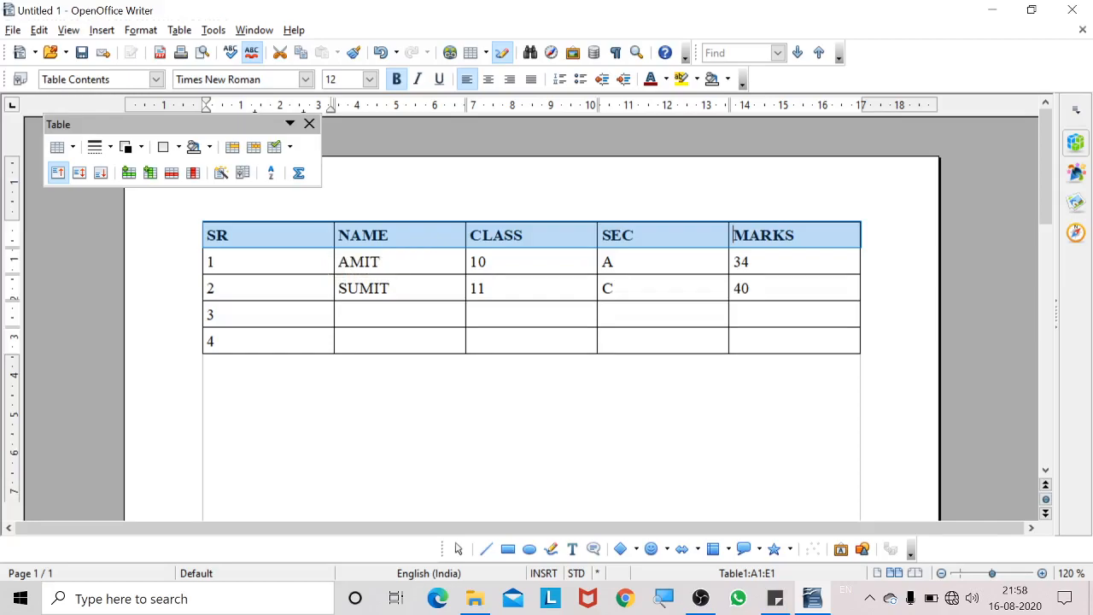
- Narrow the SR column to about 1.5 cm and the NAME column to about 4 cm
drag(334, 227, 262, 215)
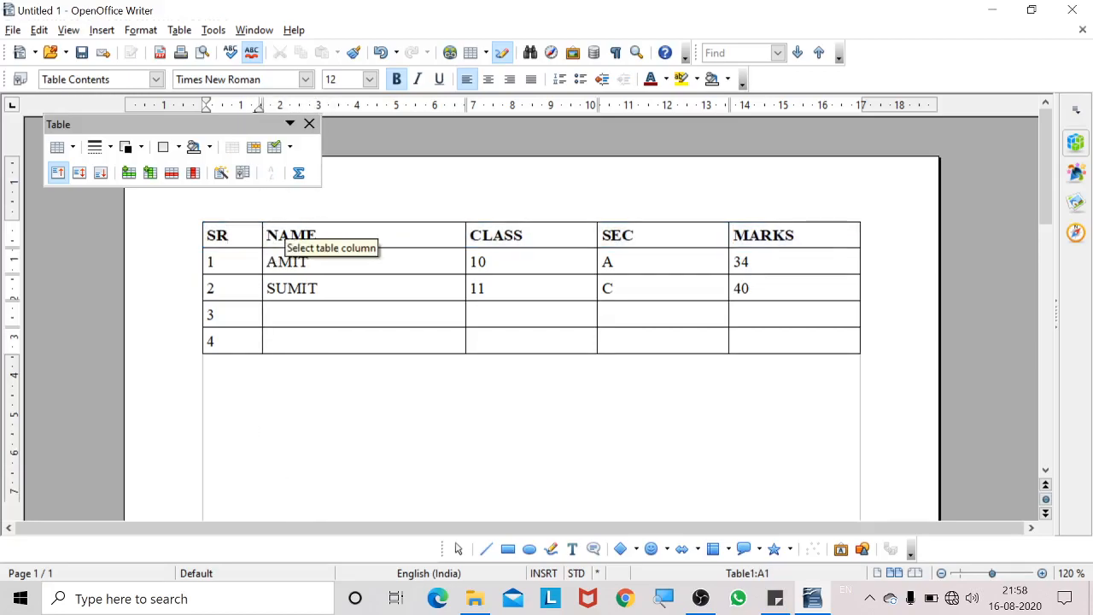
drag(465, 227, 414, 227)
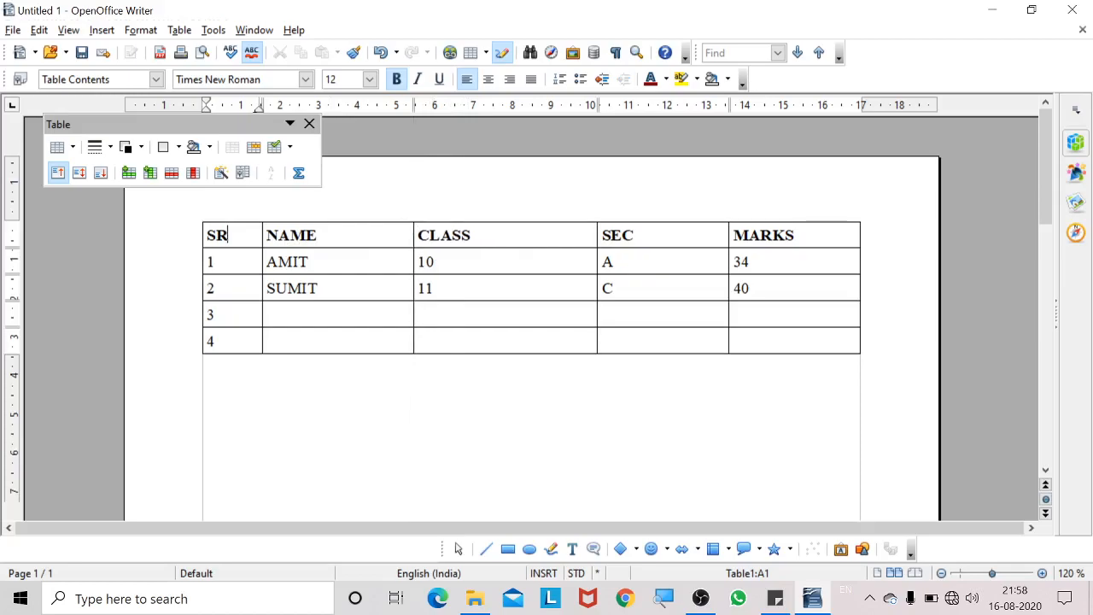
- Try increasing the heading row's height to about 1.5 cm, and undo the change
drag(217, 248, 218, 282)
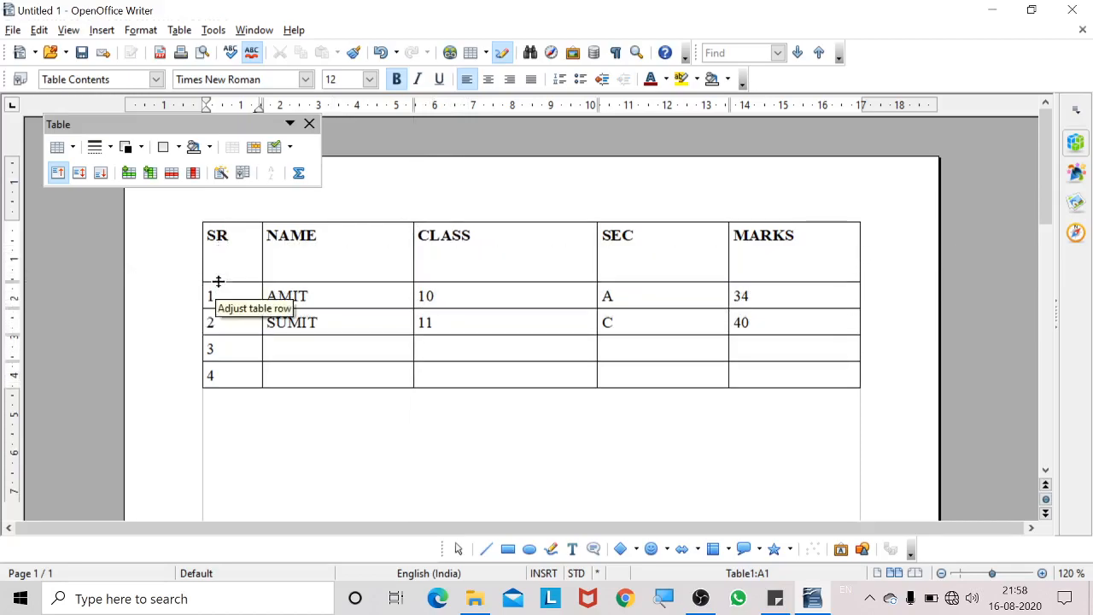
key(ctrl+z)
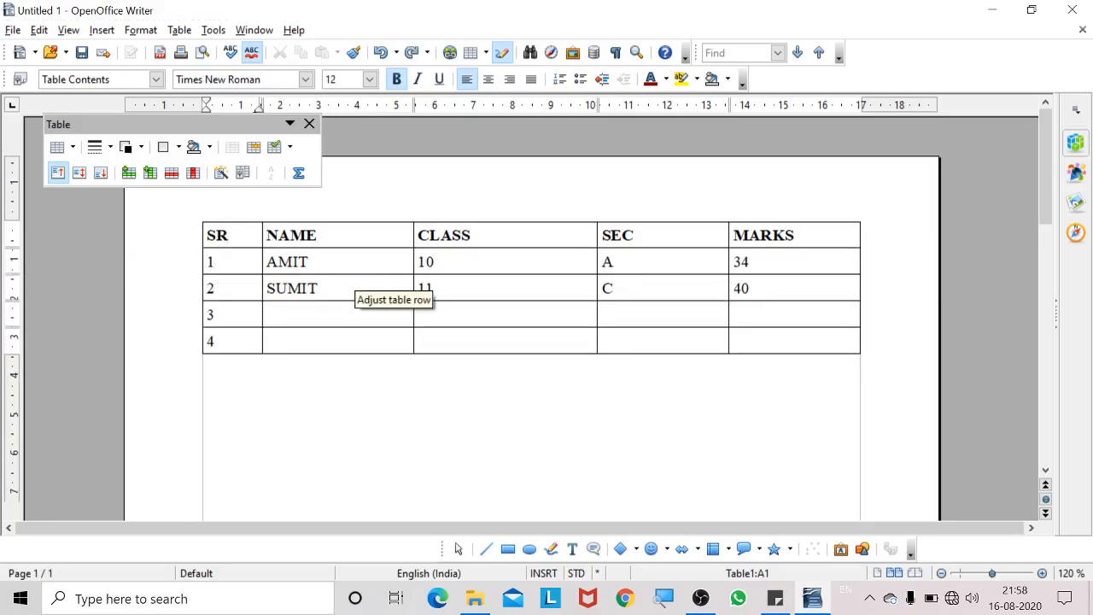
- Try inserting one column before the NAME column, and undo the insertion
click(342, 237)
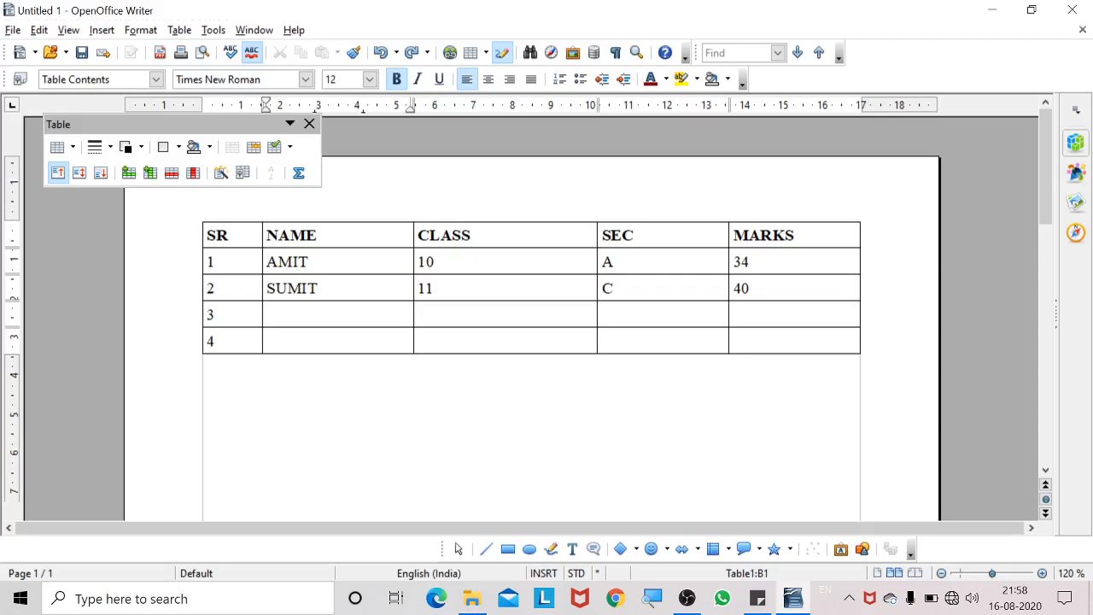
right_click(353, 239)
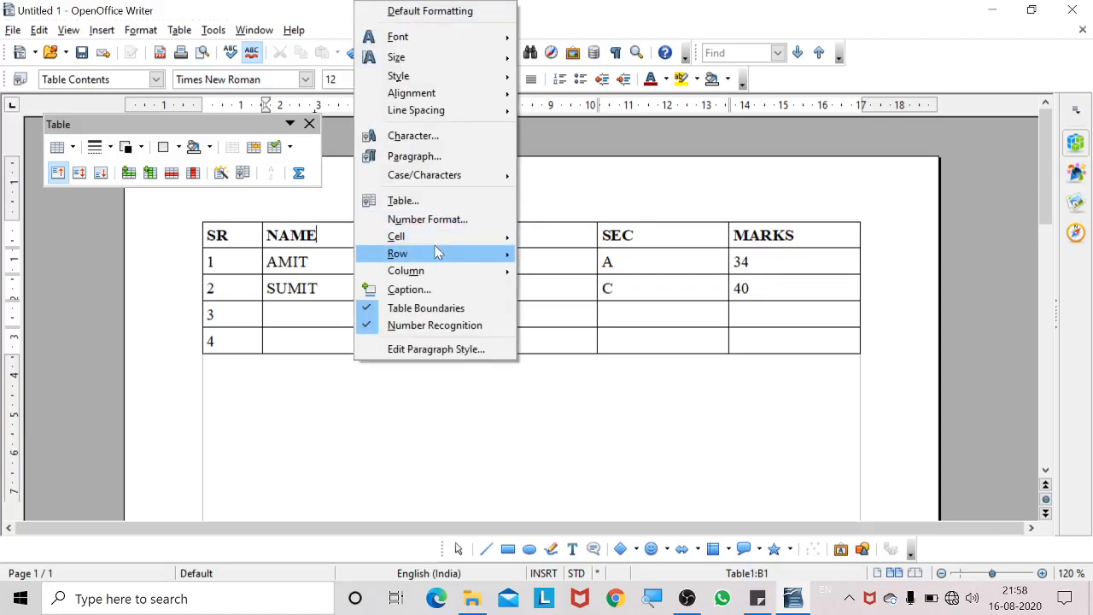
mouse_move(436, 253)
mouse_move(440, 275)
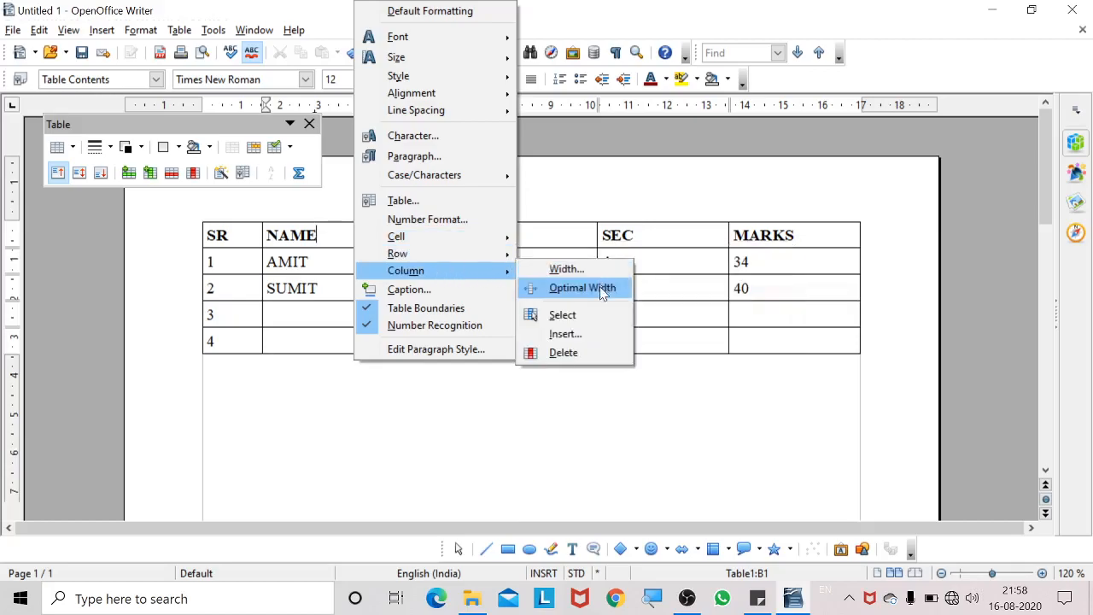
click(568, 334)
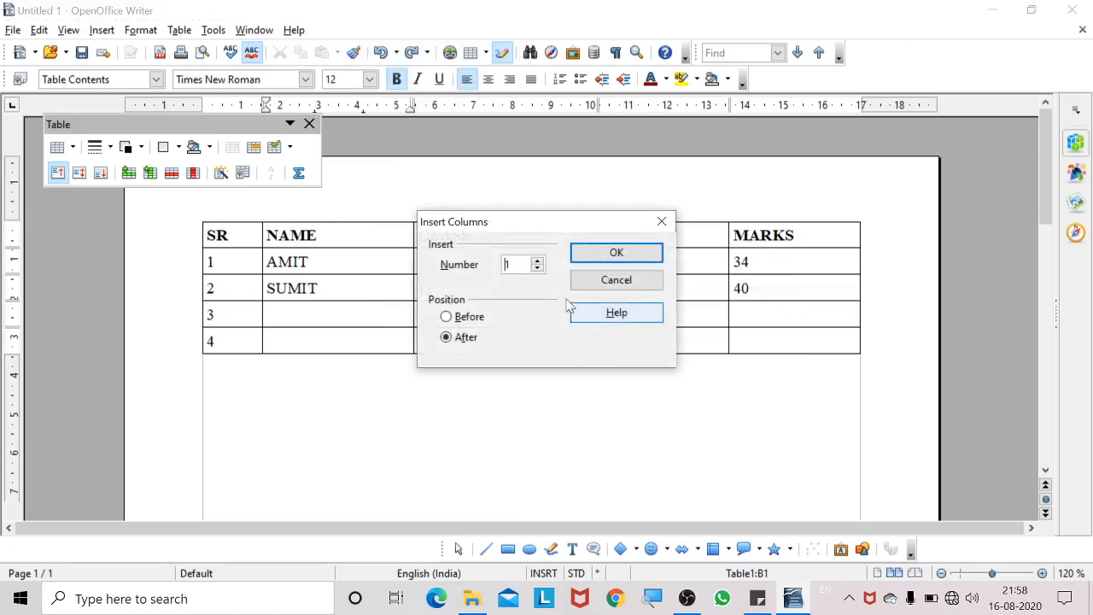
click(537, 262)
click(539, 269)
click(539, 269)
click(455, 318)
click(625, 255)
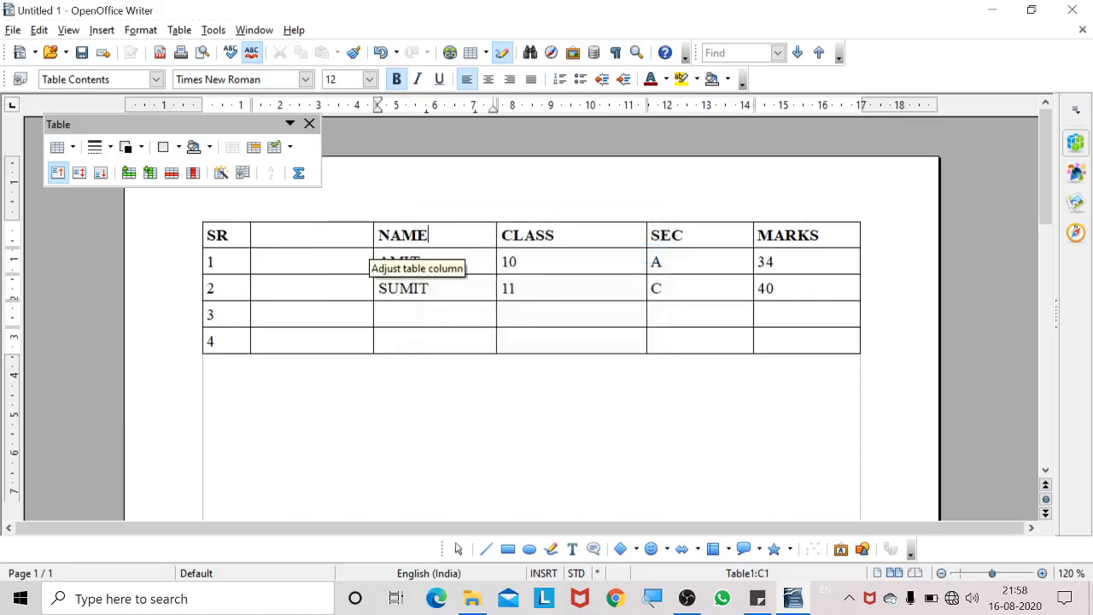
key(ctrl+z)
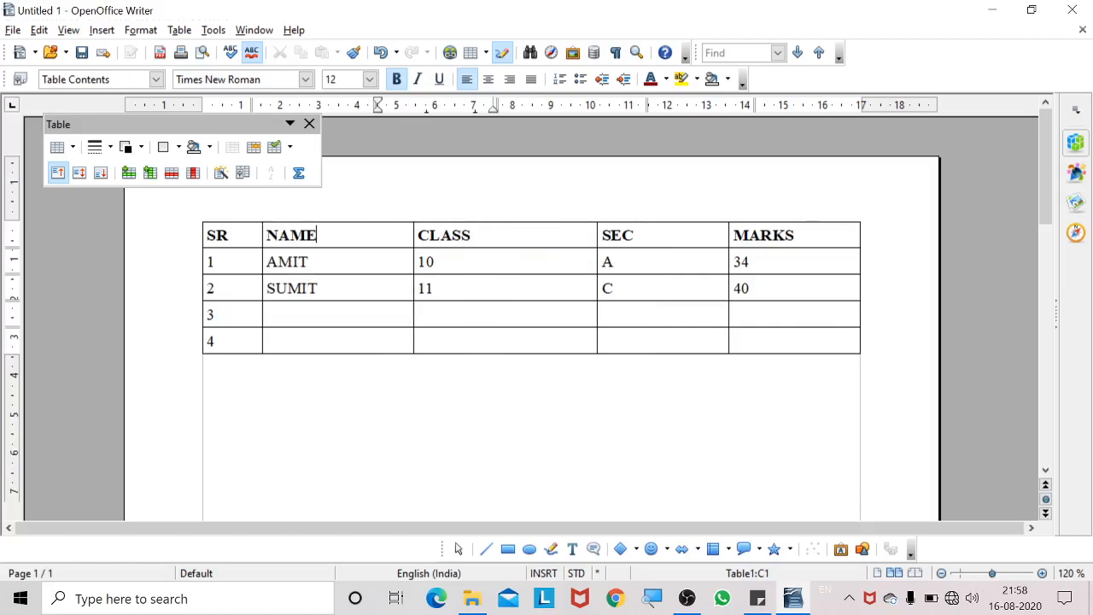
- Try inserting one row before the first student's row, and undo the insertion
right_click(367, 258)
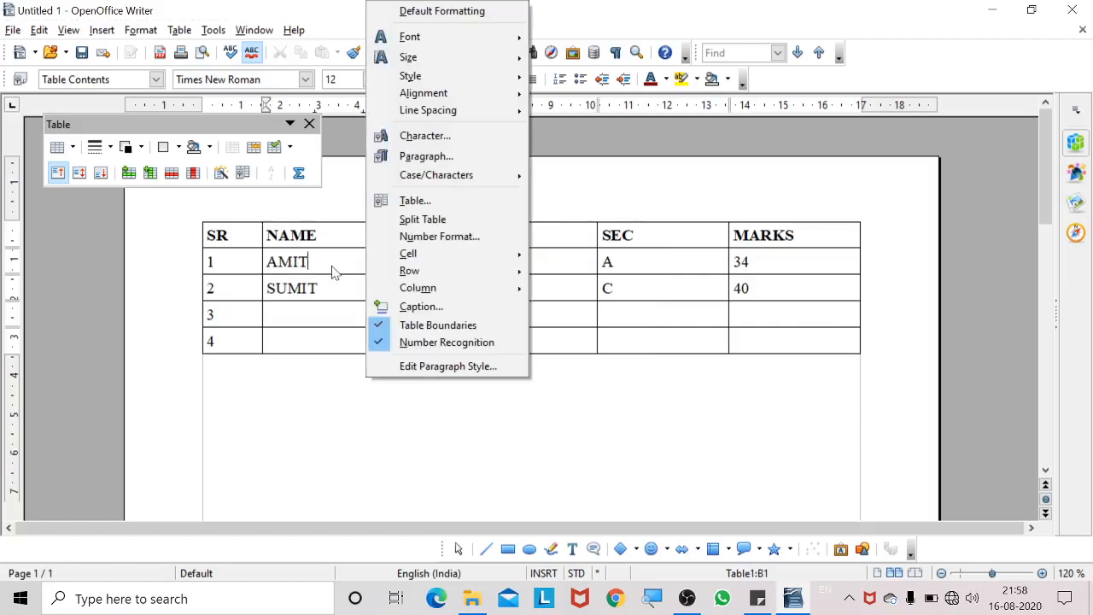
mouse_move(419, 270)
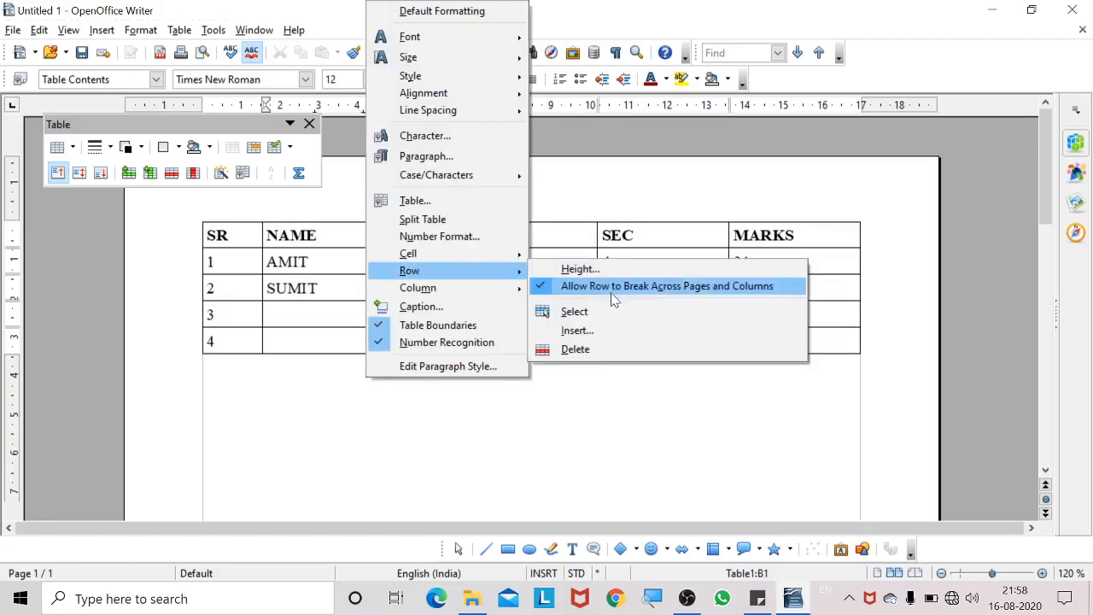
click(597, 331)
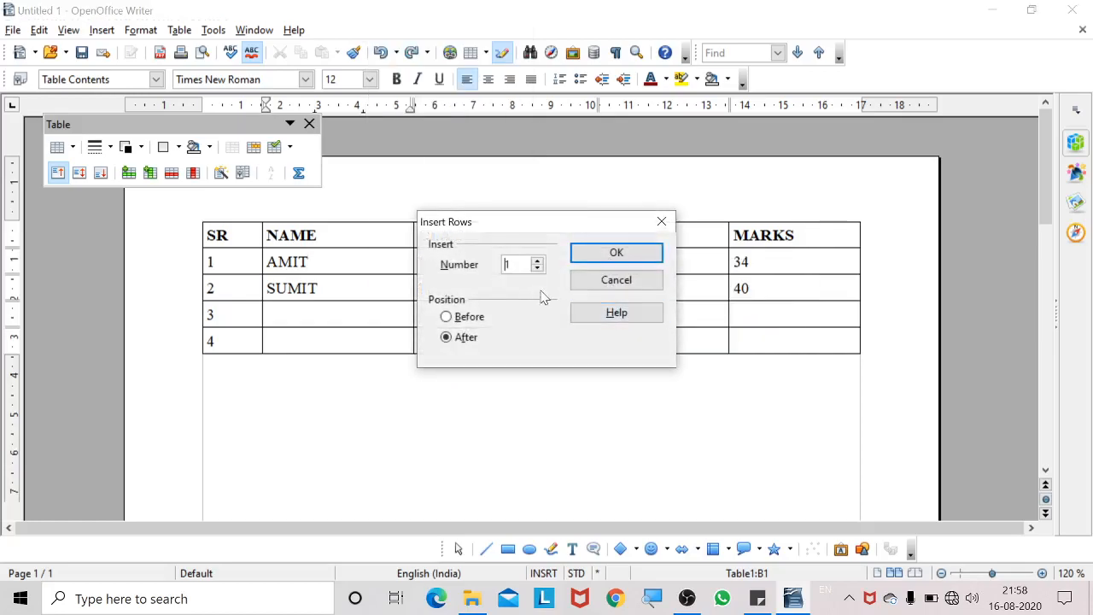
click(461, 319)
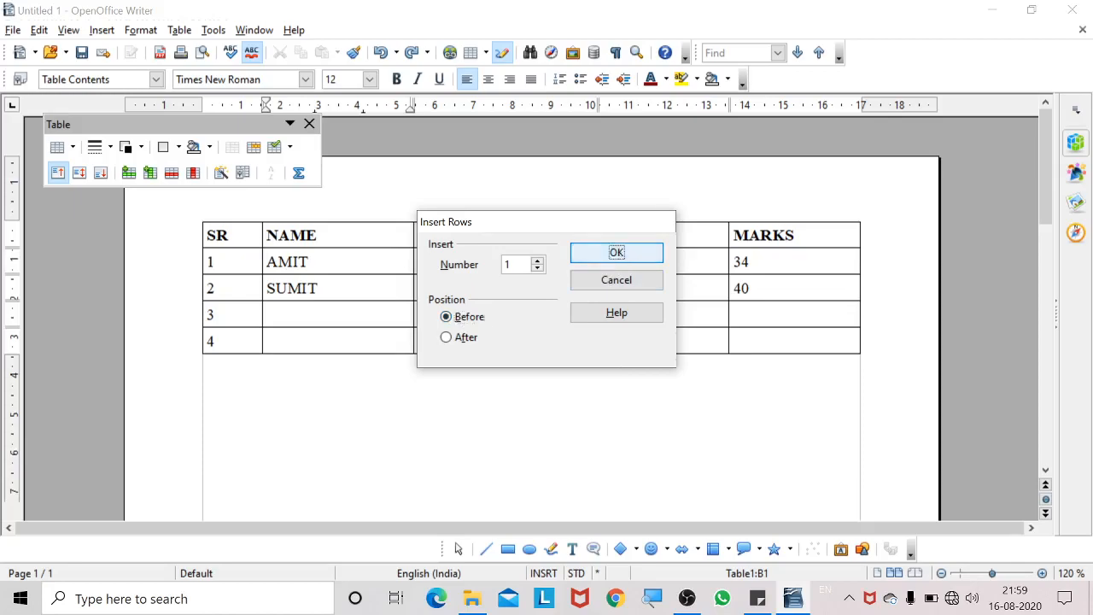
click(621, 260)
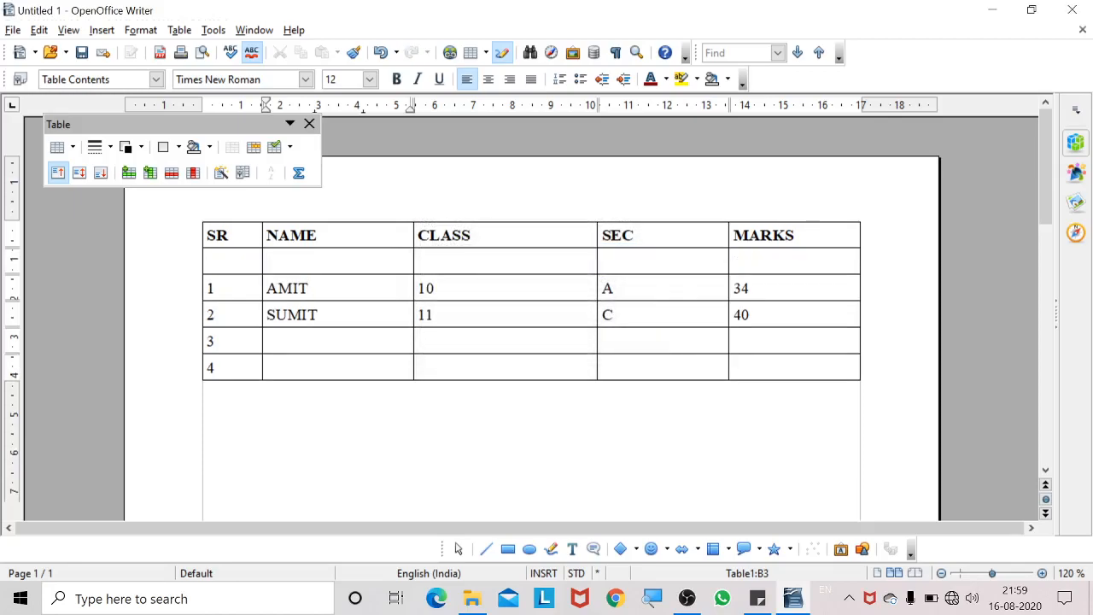
key(ctrl+z)
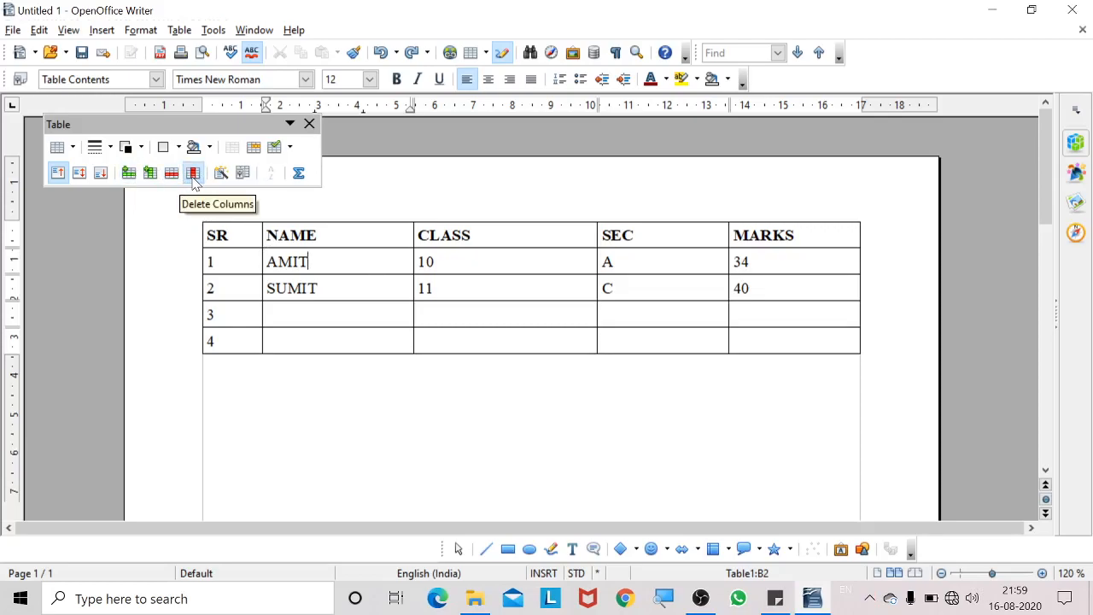
- Try deleting the first student's row from the table, and undo the deletion
click(454, 266)
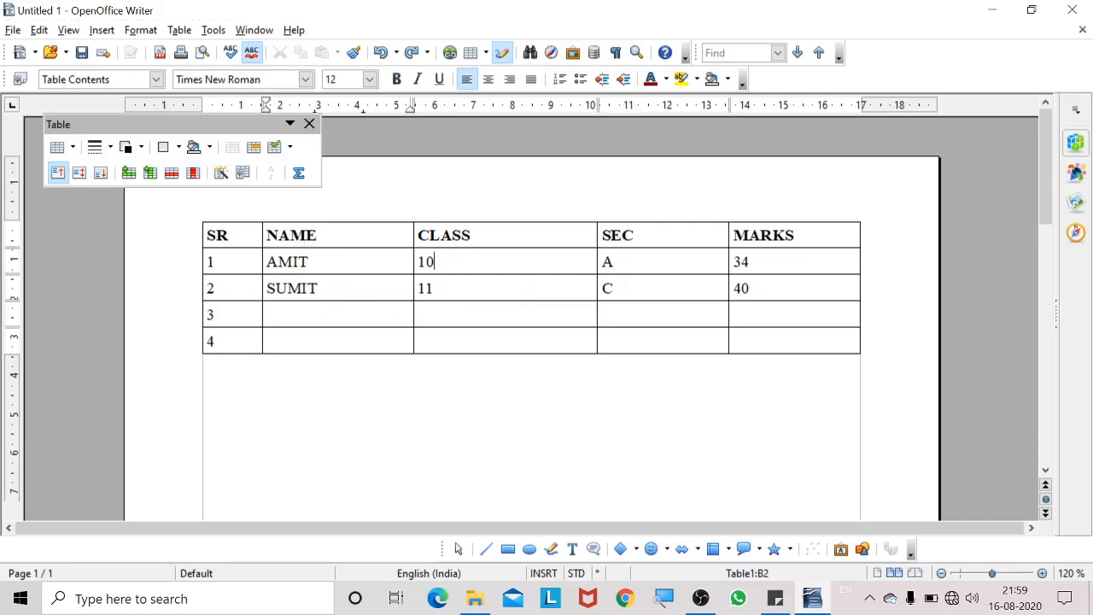
click(172, 173)
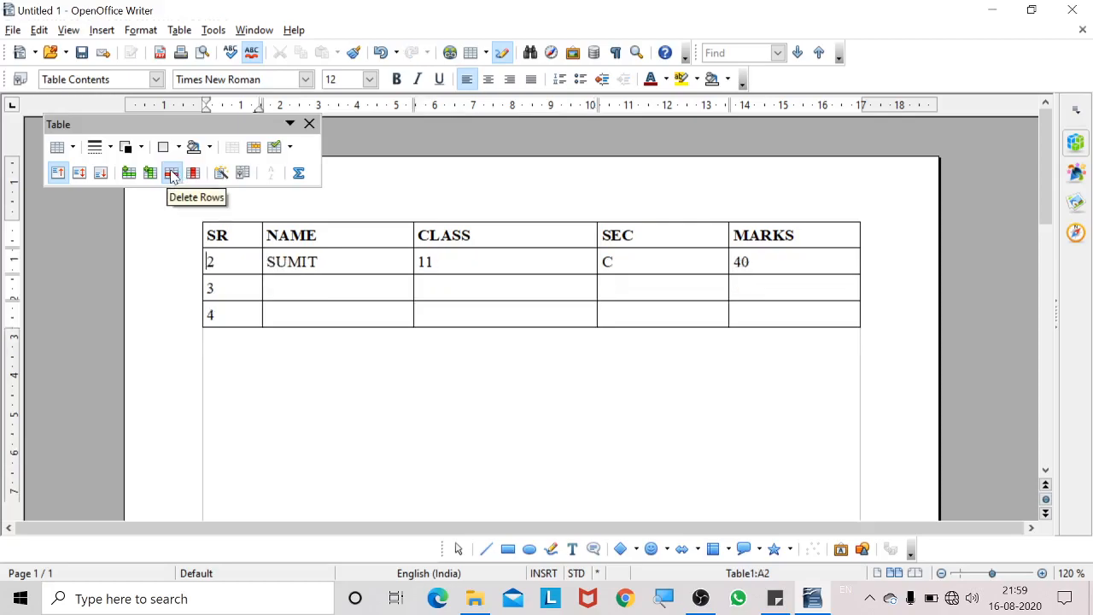
key(ctrl+z)
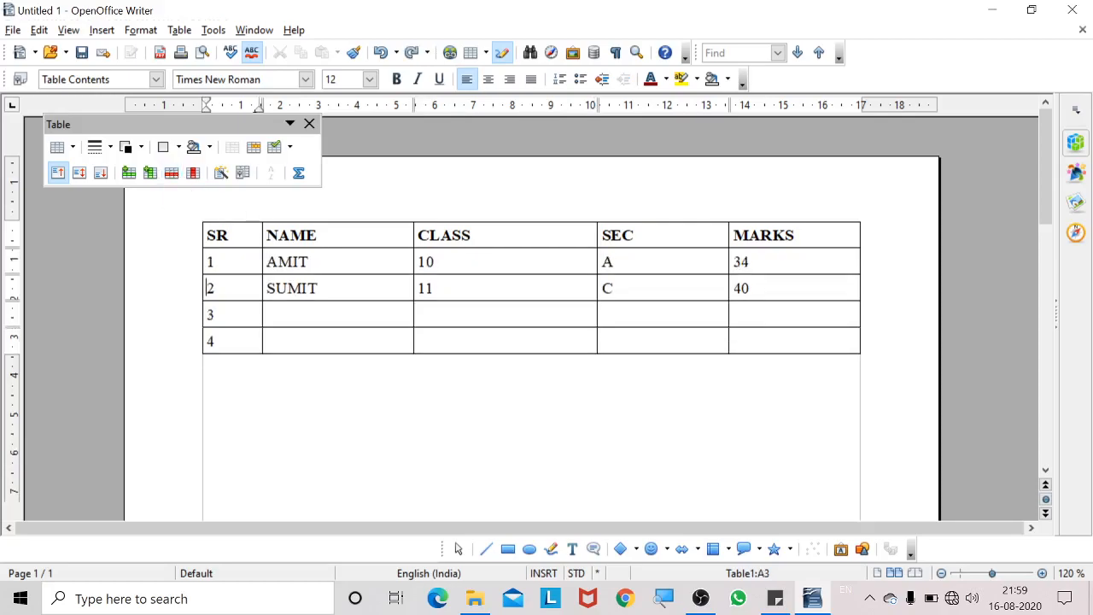
- Give the whole table a double-line border style and colour its borders light blue
click(316, 289)
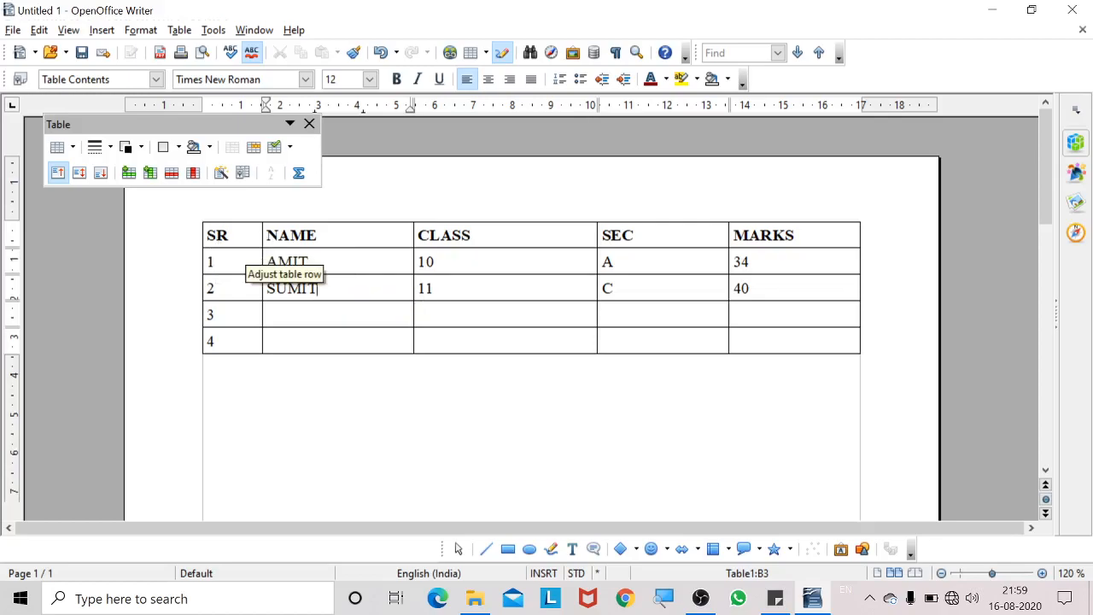
click(203, 224)
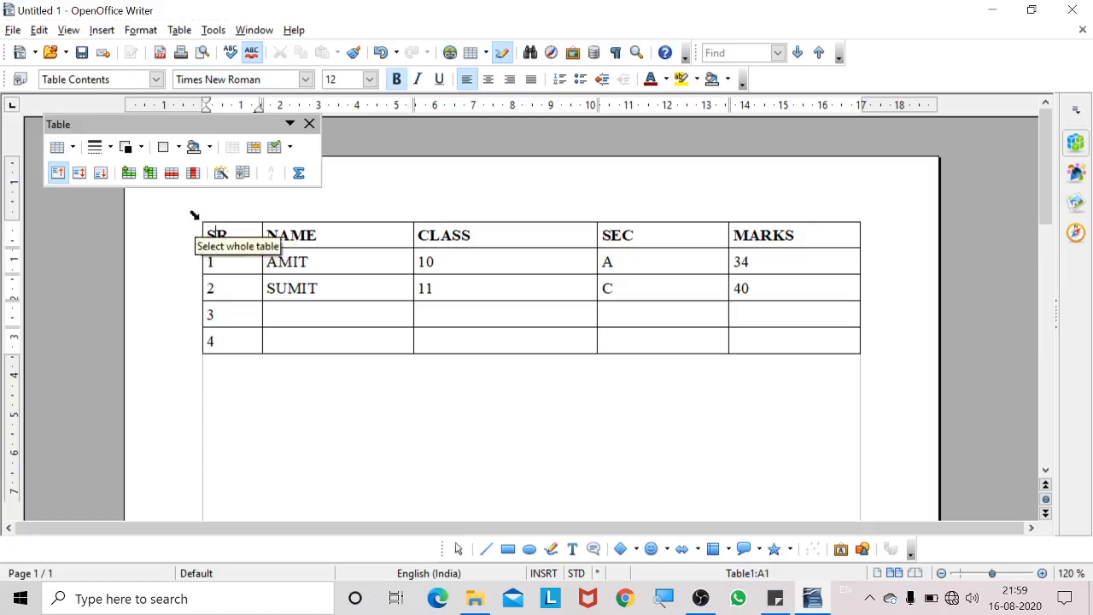
click(196, 214)
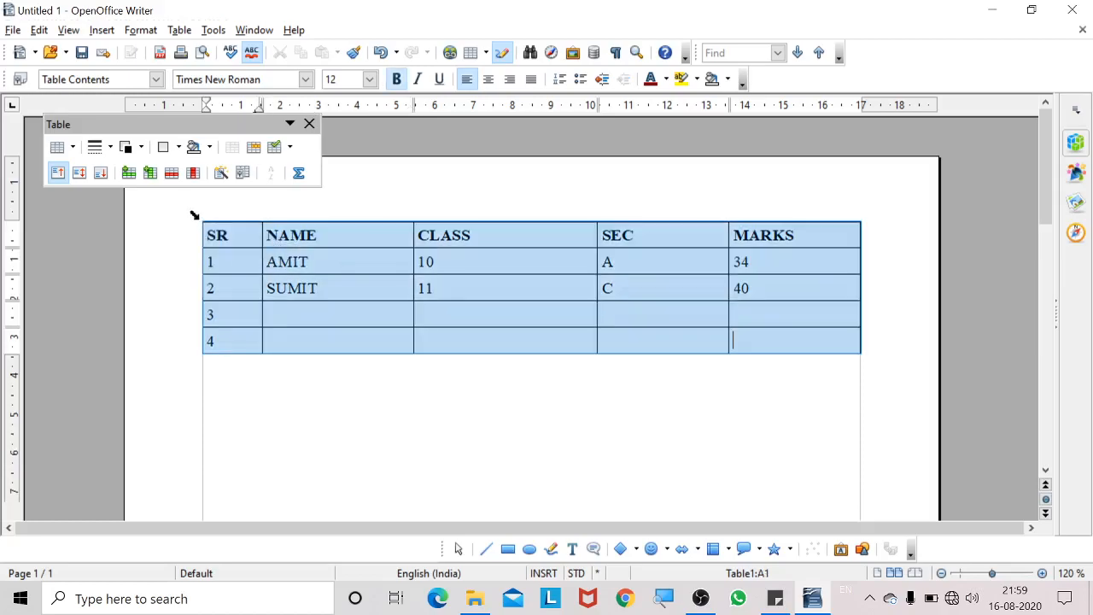
click(110, 150)
click(116, 232)
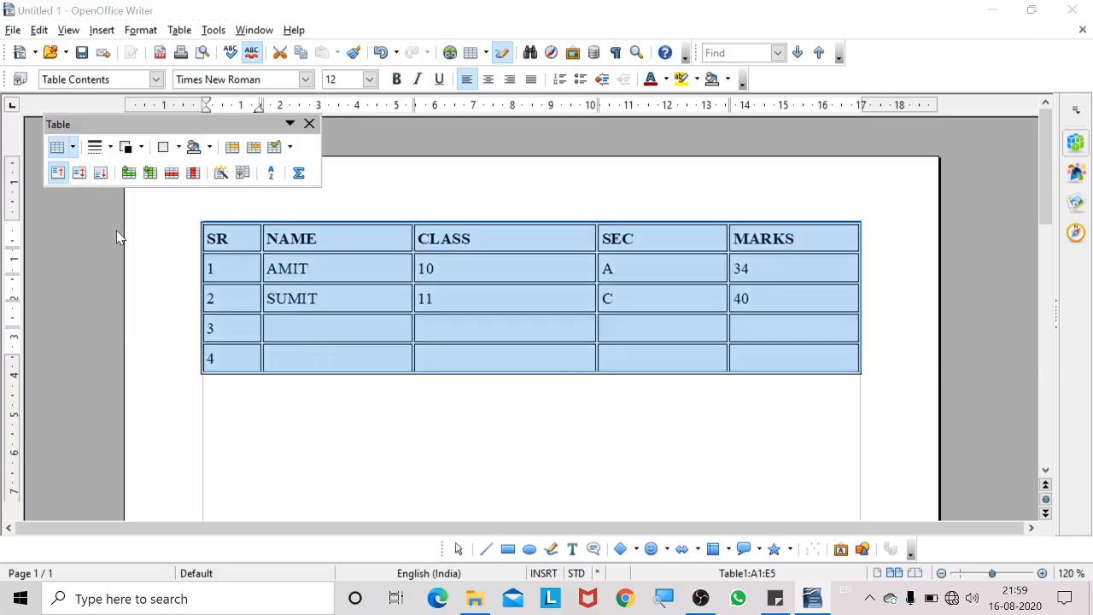
click(125, 147)
click(219, 195)
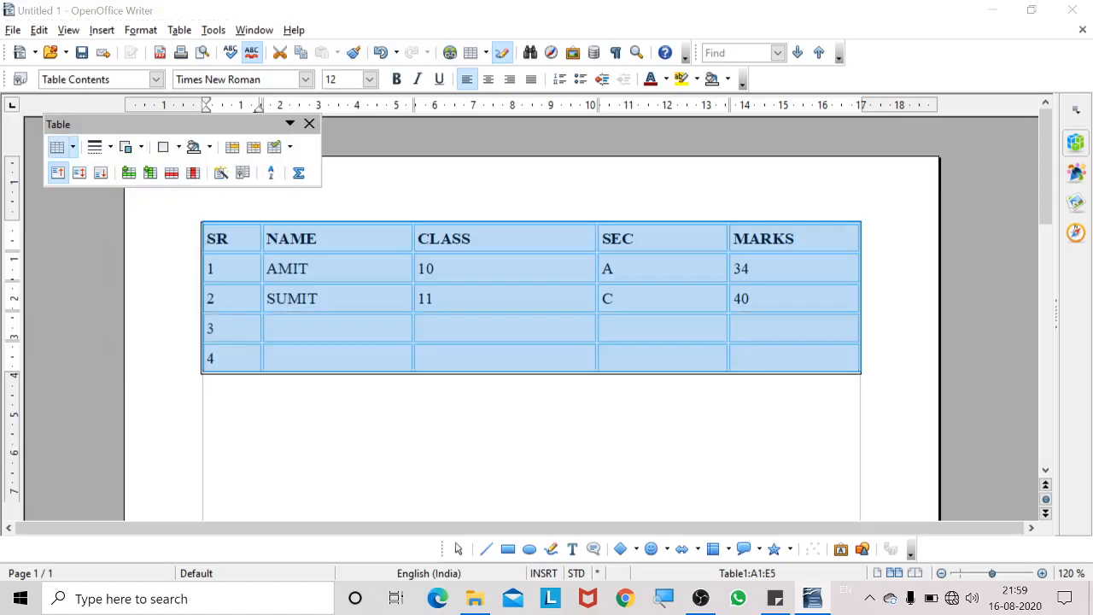
- Try different border arrangements on the whole table, including no borders, and undo the border removal
click(180, 148)
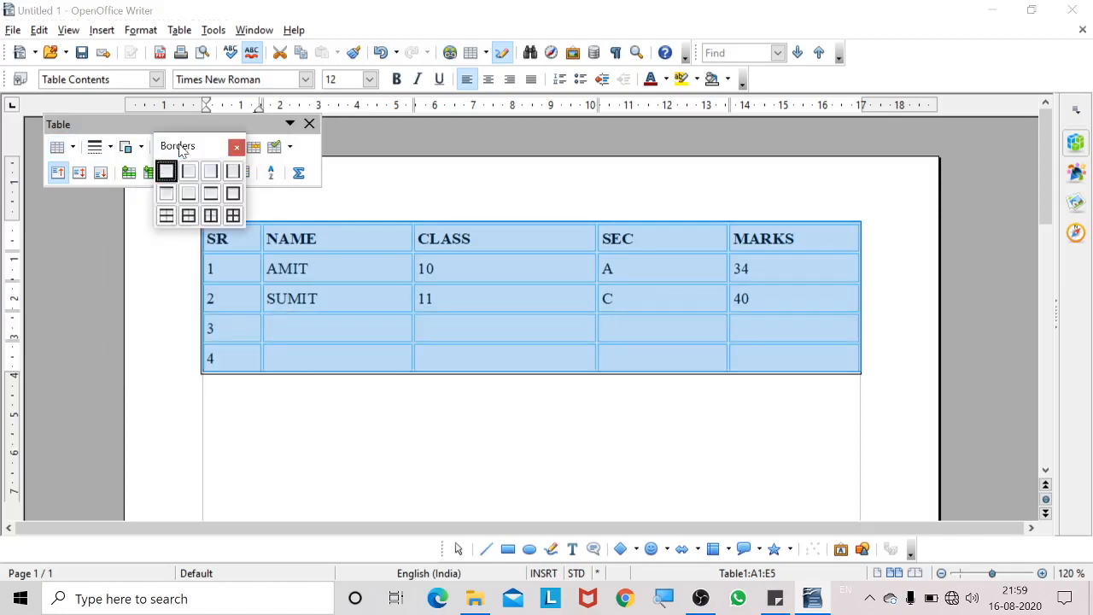
click(233, 215)
click(181, 148)
click(189, 173)
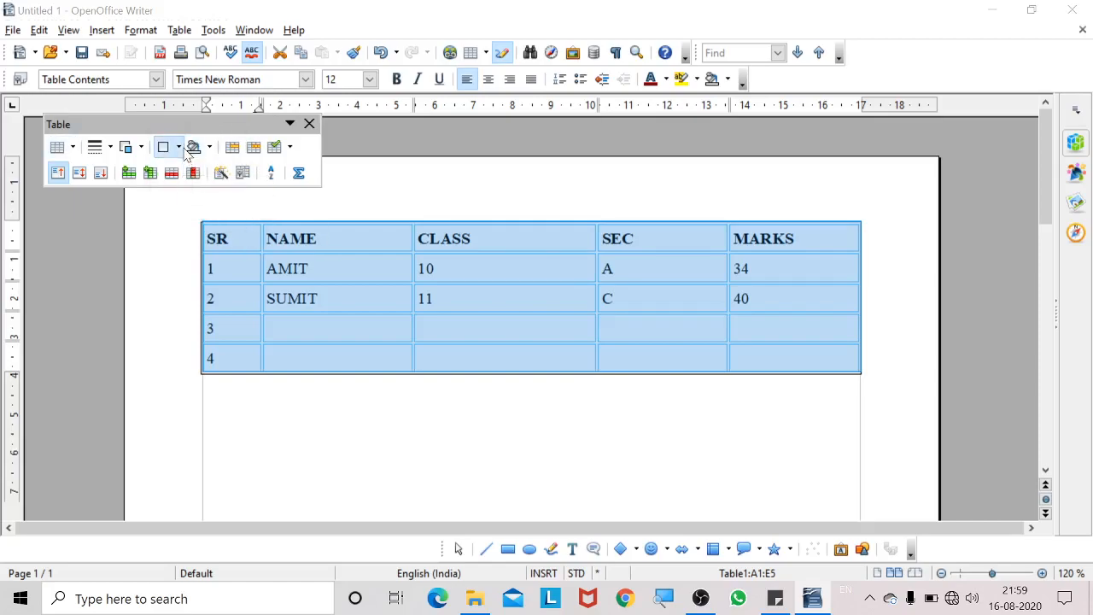
click(181, 150)
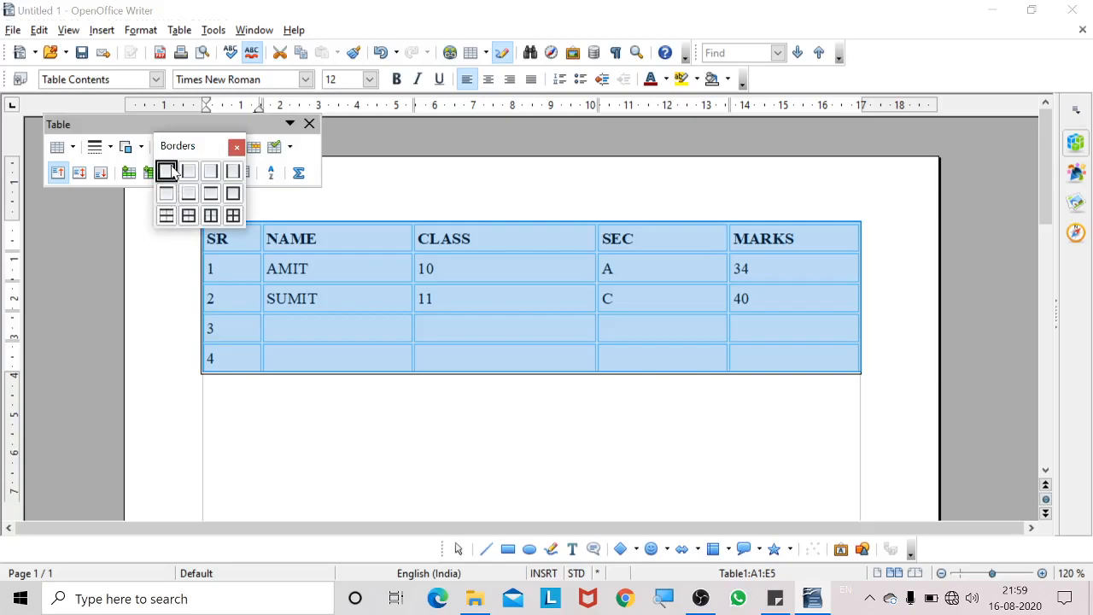
click(171, 168)
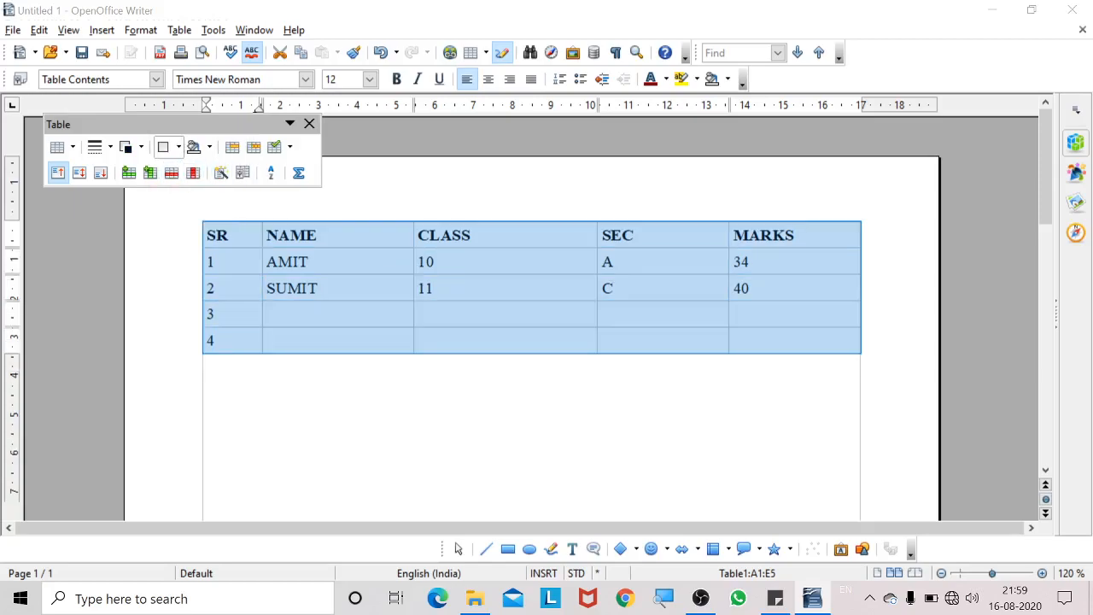
click(203, 363)
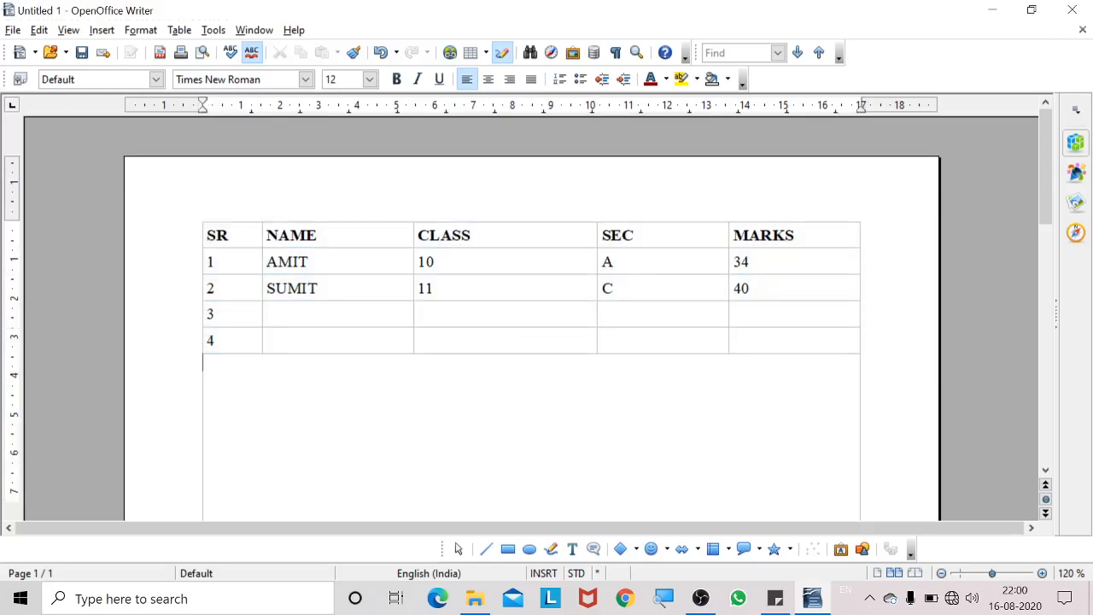
key(ctrl+z)
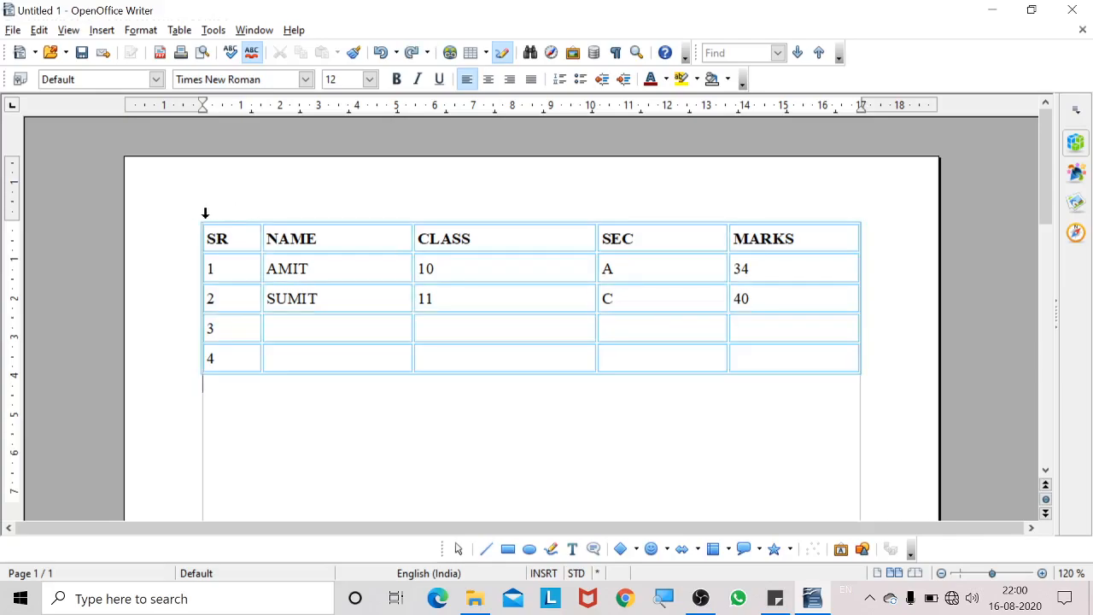
- Fill the whole table with a bright pink background
click(190, 219)
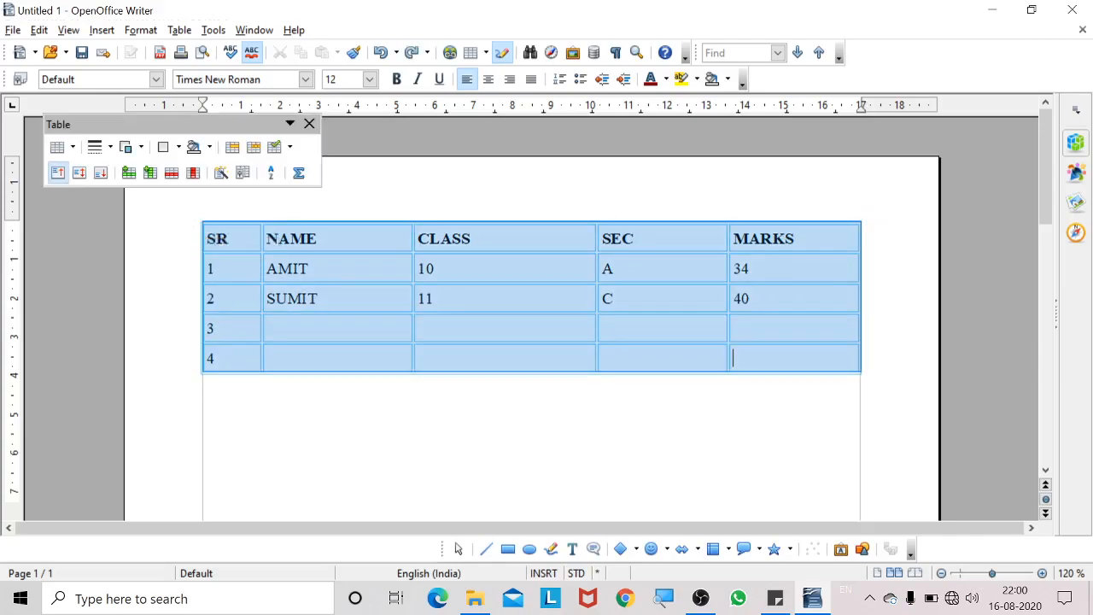
click(209, 147)
click(234, 210)
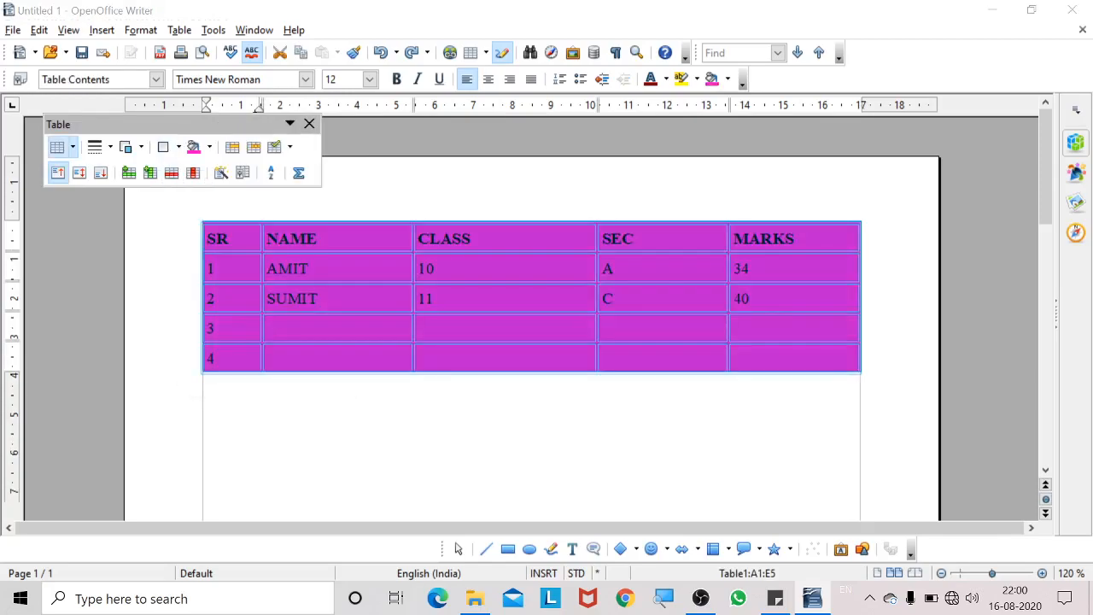
- Give the second student's CLASS cell a yellow background
click(461, 331)
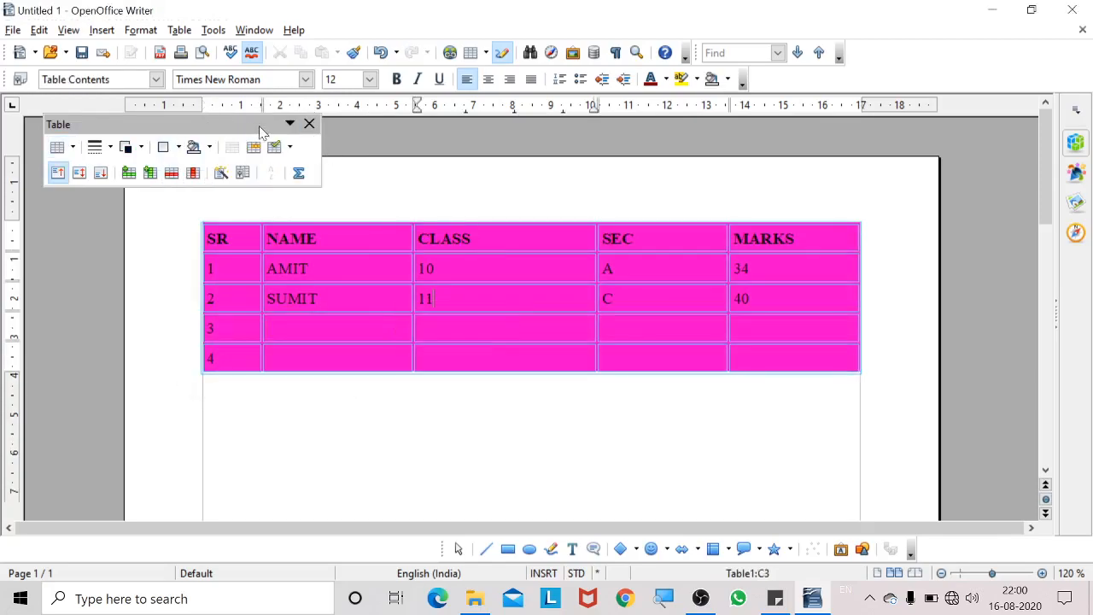
click(209, 147)
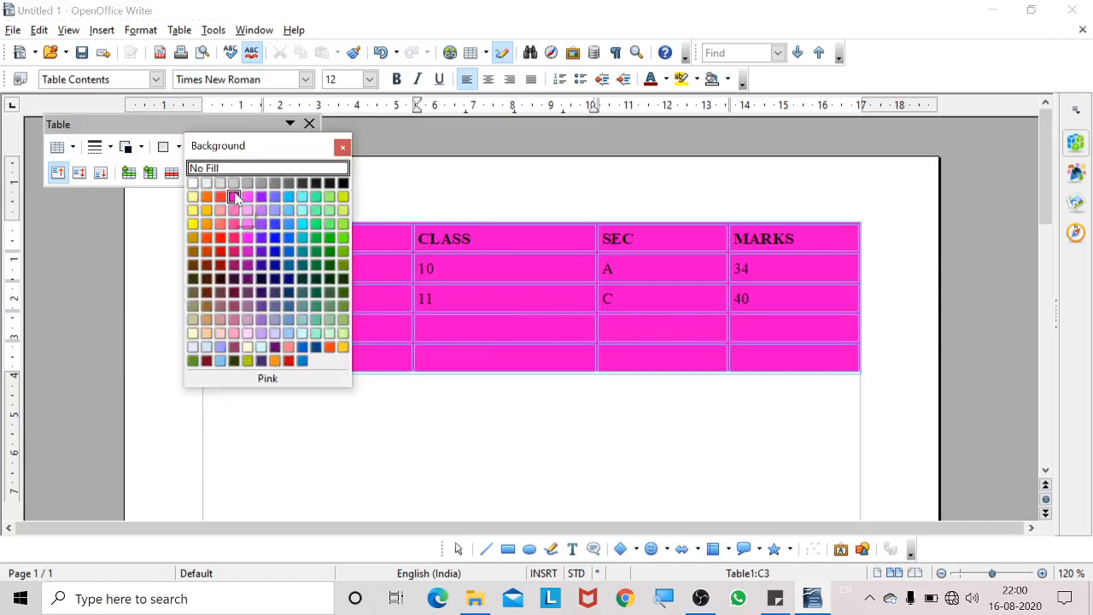
click(194, 225)
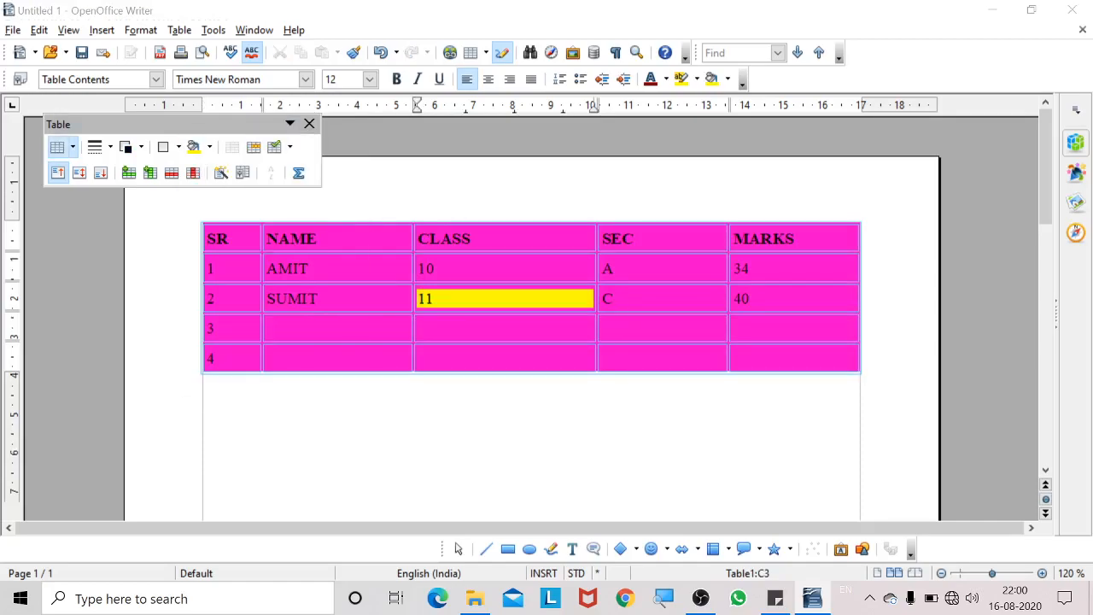
- Fill the entire row with SR number 3 with the same yellow background
click(196, 327)
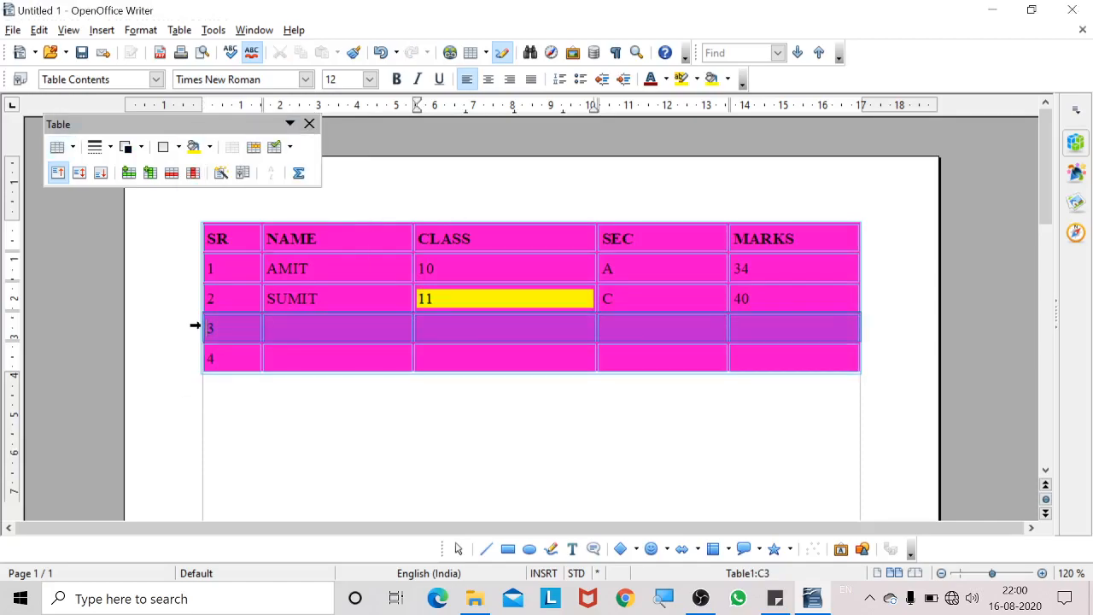
click(211, 147)
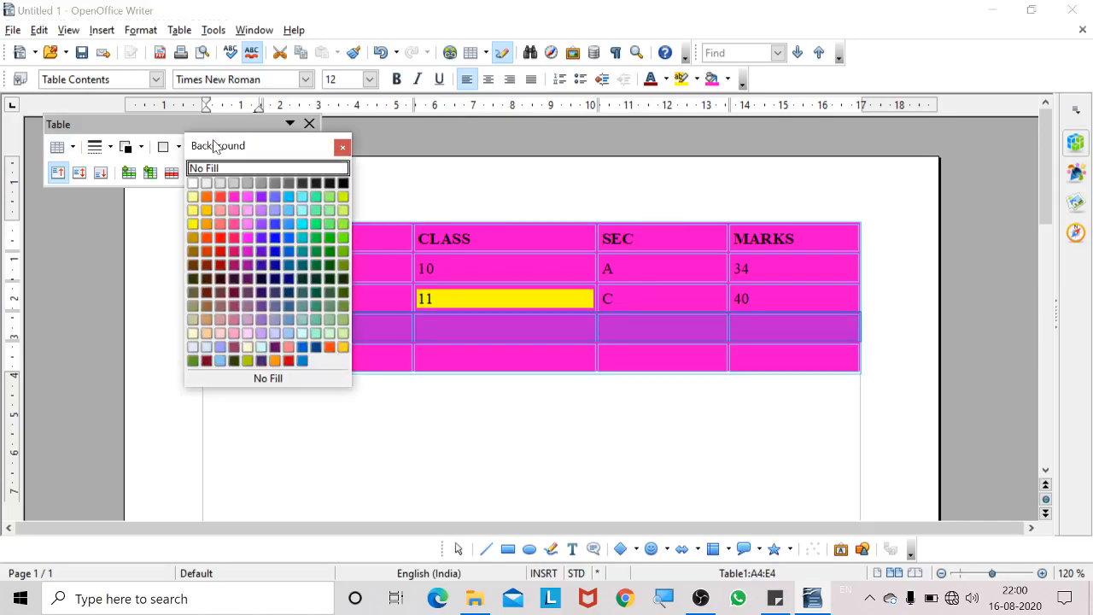
click(193, 224)
click(383, 381)
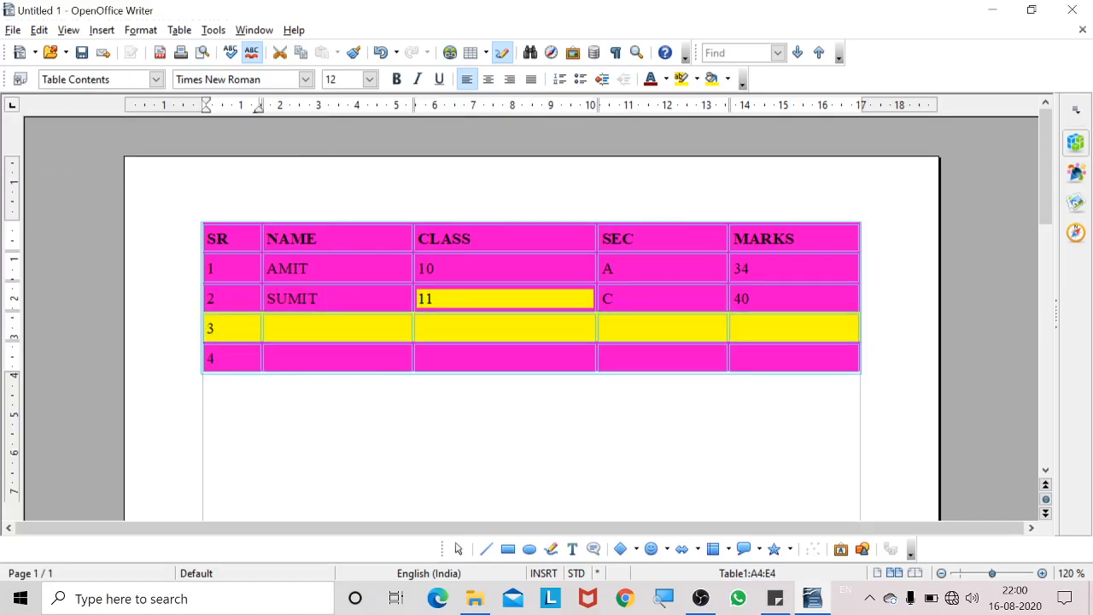
click(309, 245)
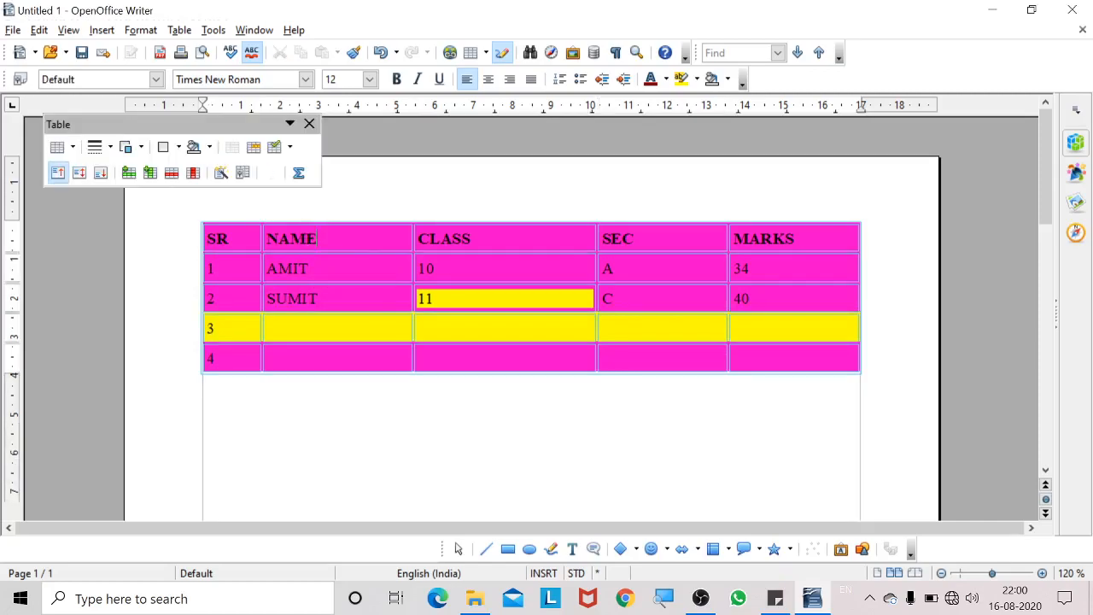
- Try fitting the NAME column to its optimal width and undo the change
click(289, 148)
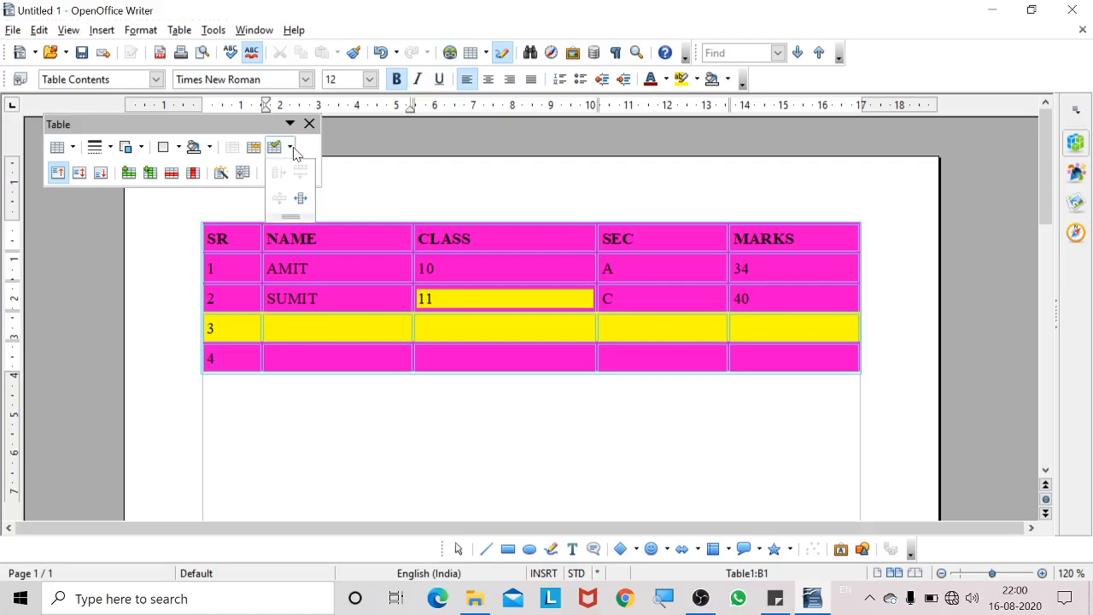
click(298, 196)
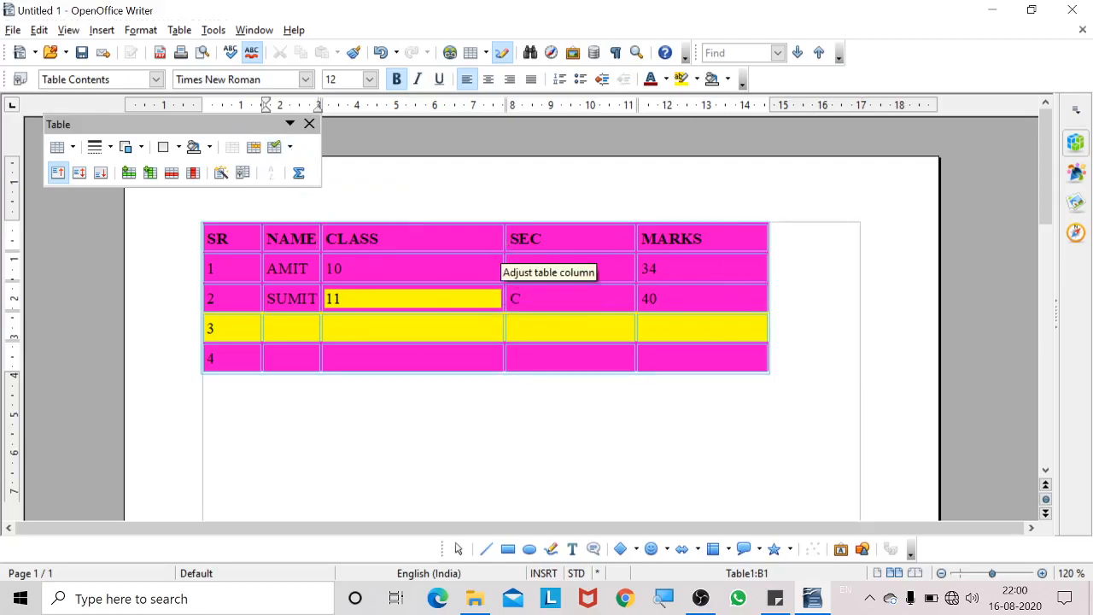
key(ctrl+z)
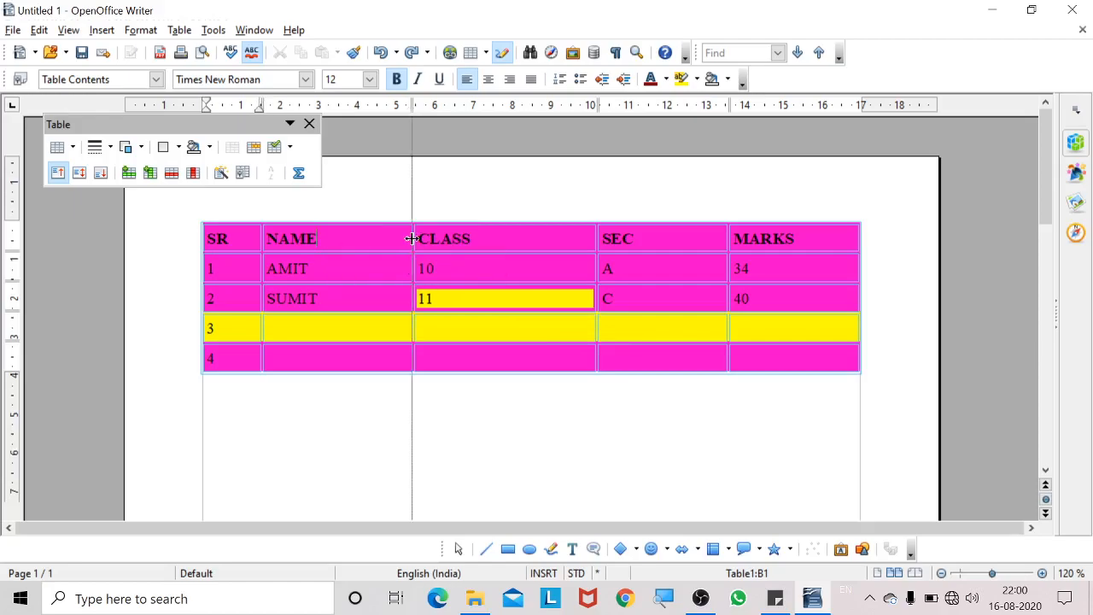
- Narrow the NAME column slightly by its boundary with CLASS, and fit it to the optimal column width
mouse_move(411, 238)
mouse_down()
mouse_move(333, 224)
mouse_move(403, 228)
mouse_up()
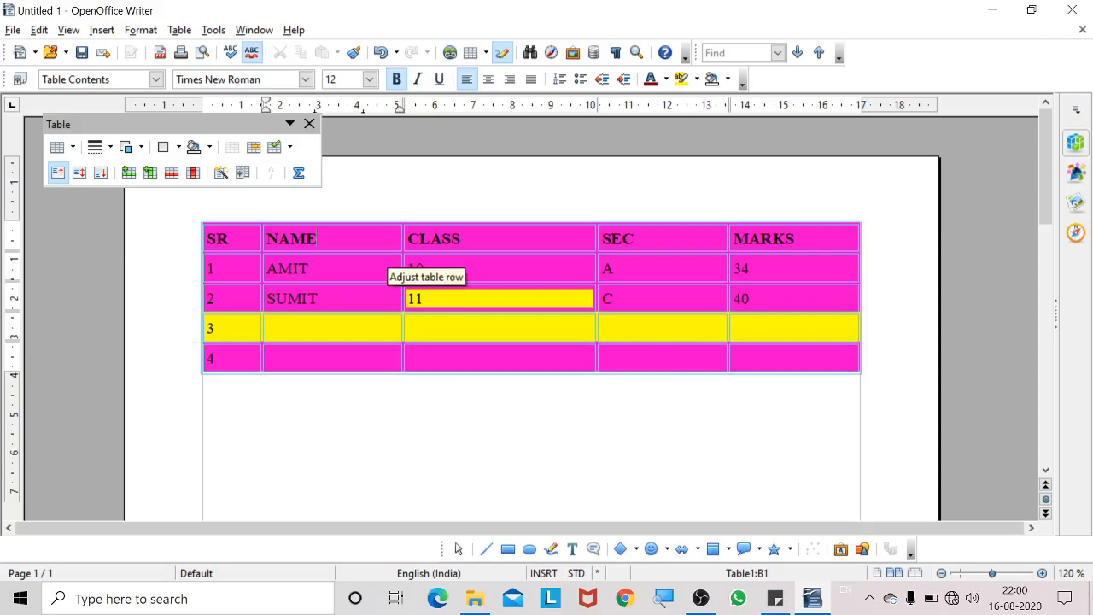
click(275, 151)
click(306, 198)
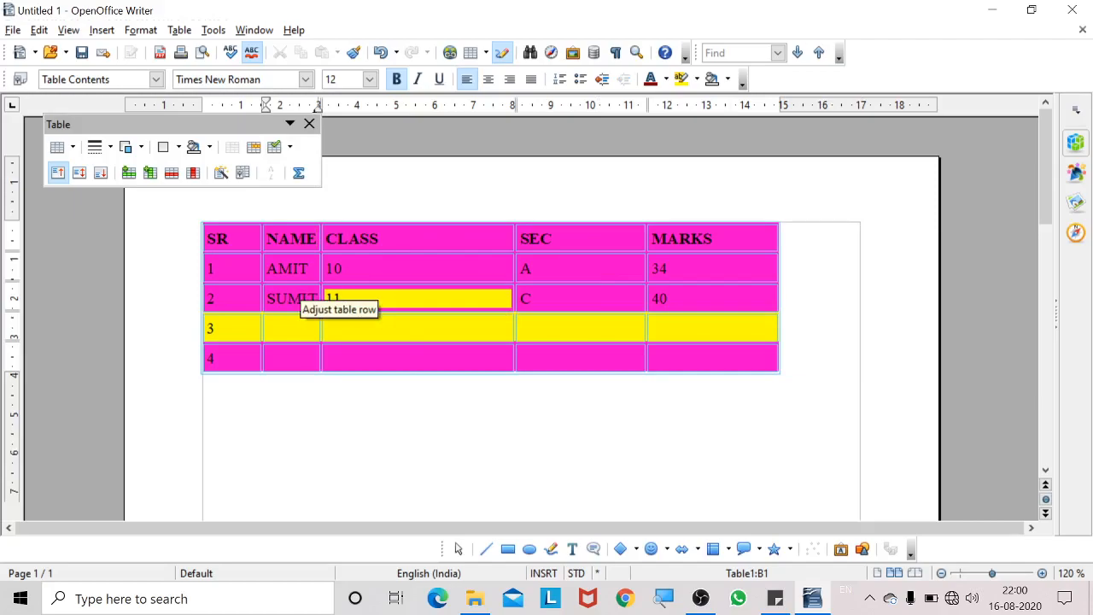
- Enter the third student's full name in the NAME cell of the row with SR number 3
click(291, 327)
text(RA)
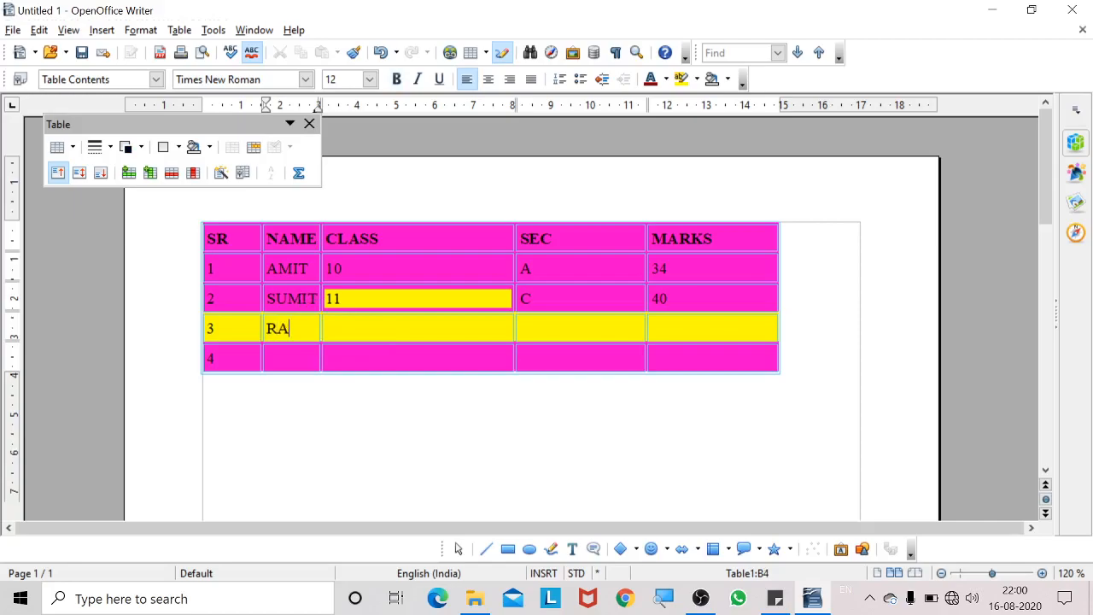
text(GHU)
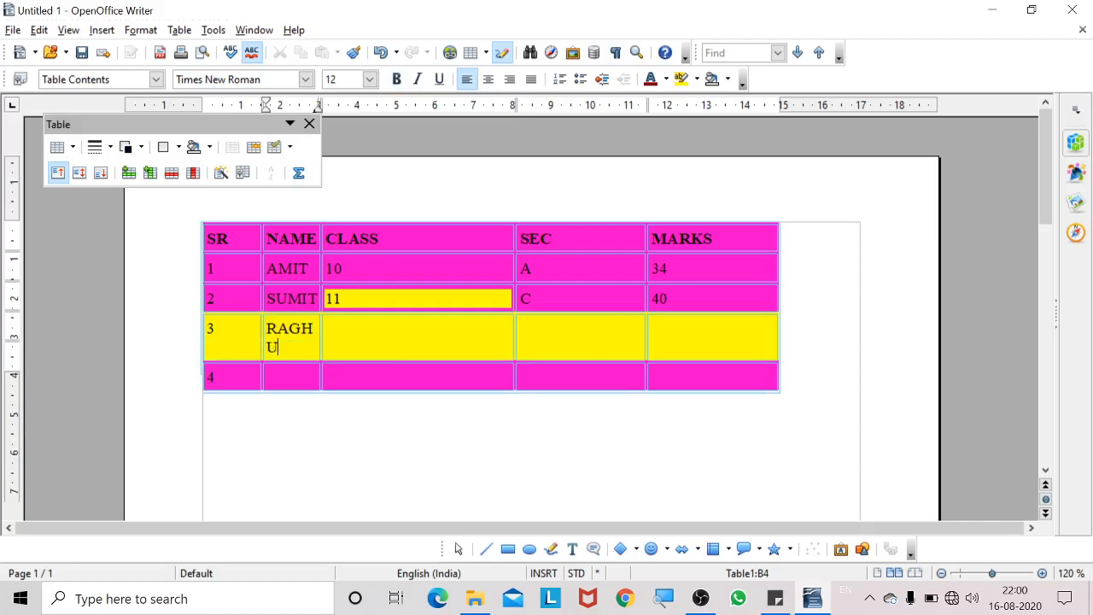
text(VAR SINGH)
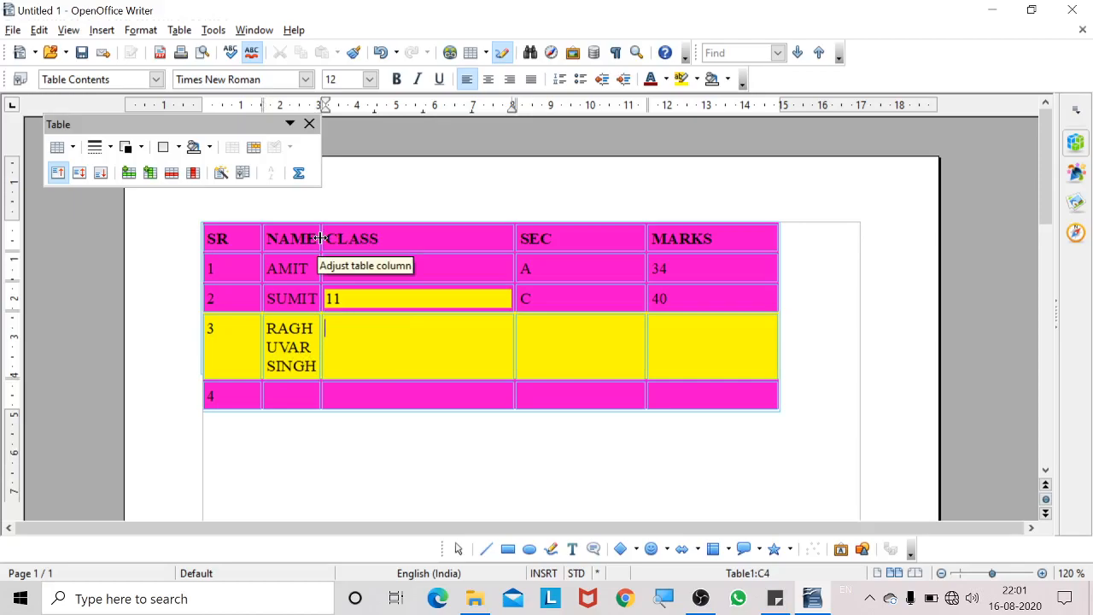
- Adjust the NAME column's width and undo the narrowing so the third student's full name fits on one line
drag(361, 238, 324, 233)
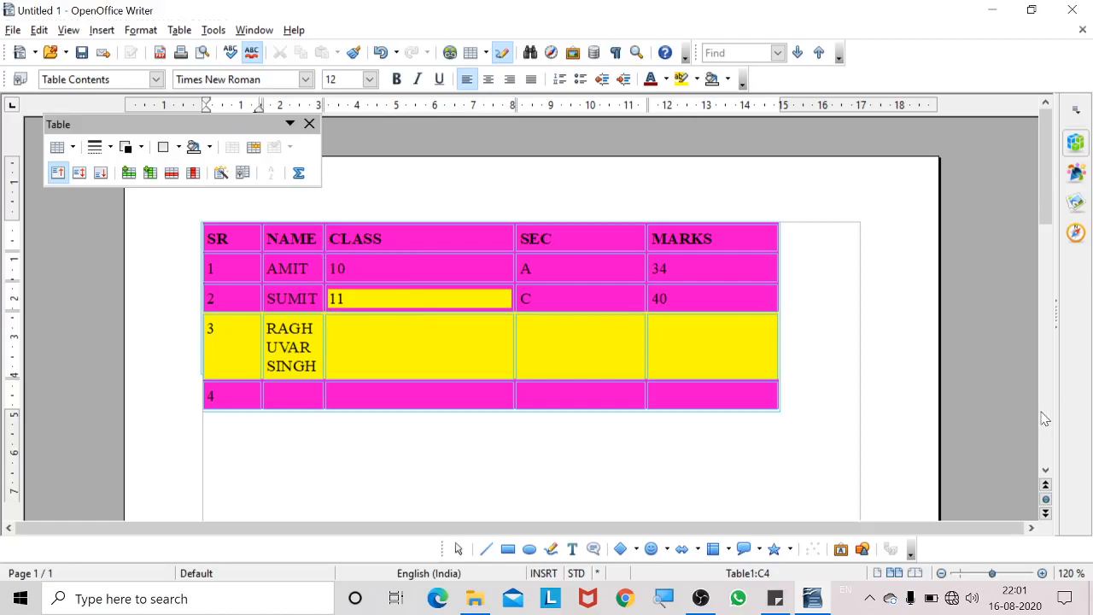
key(ctrl+z)
key(ctrl+z)
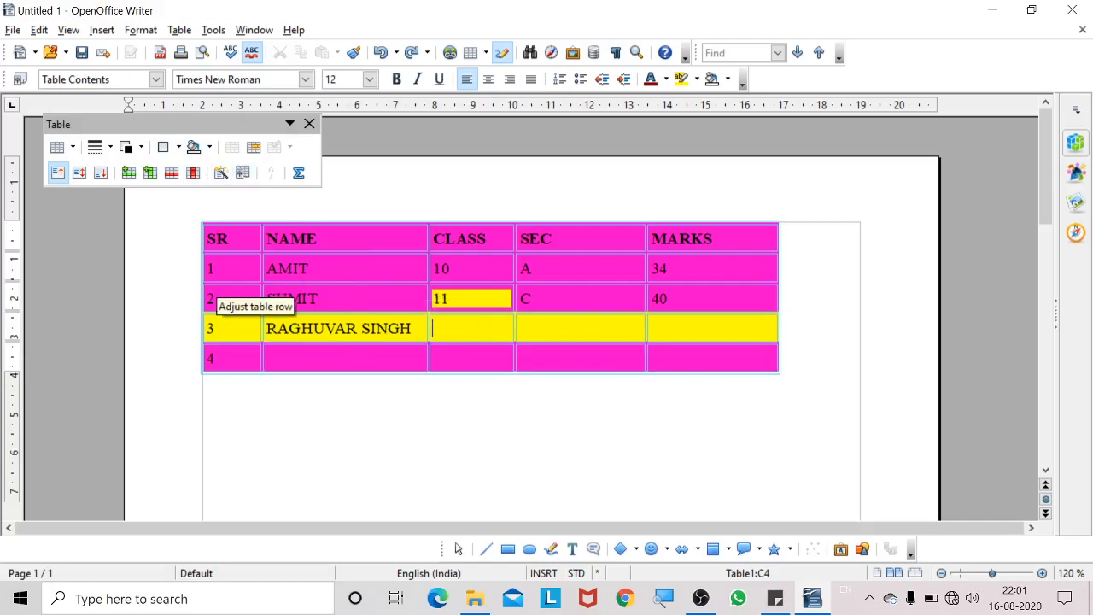
- Examine the table's format settings for text flow, column widths and borders, and close them without changes
right_click(243, 246)
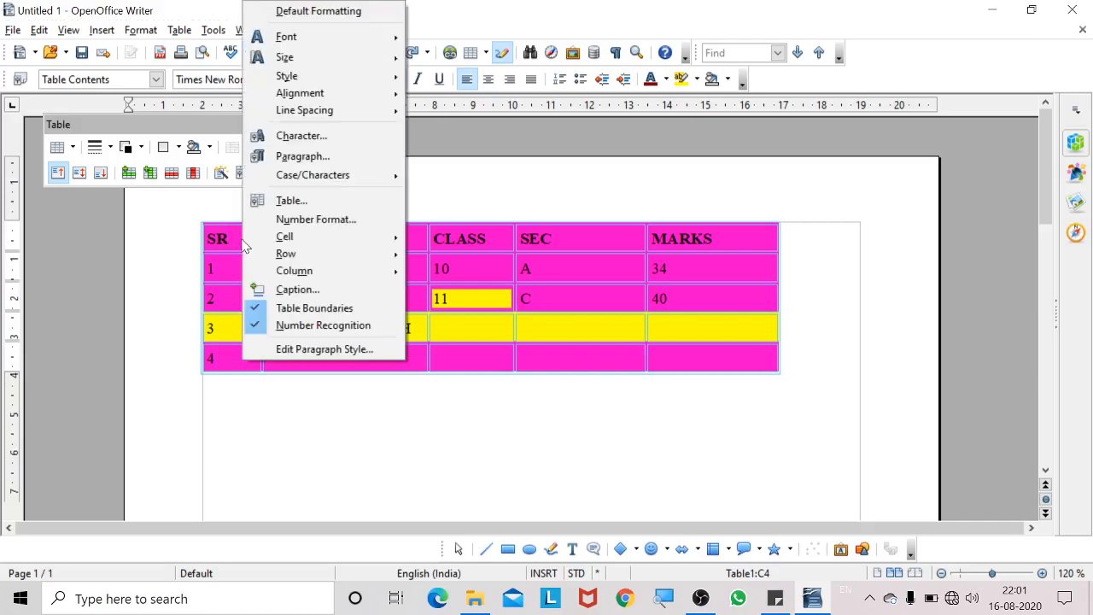
click(301, 205)
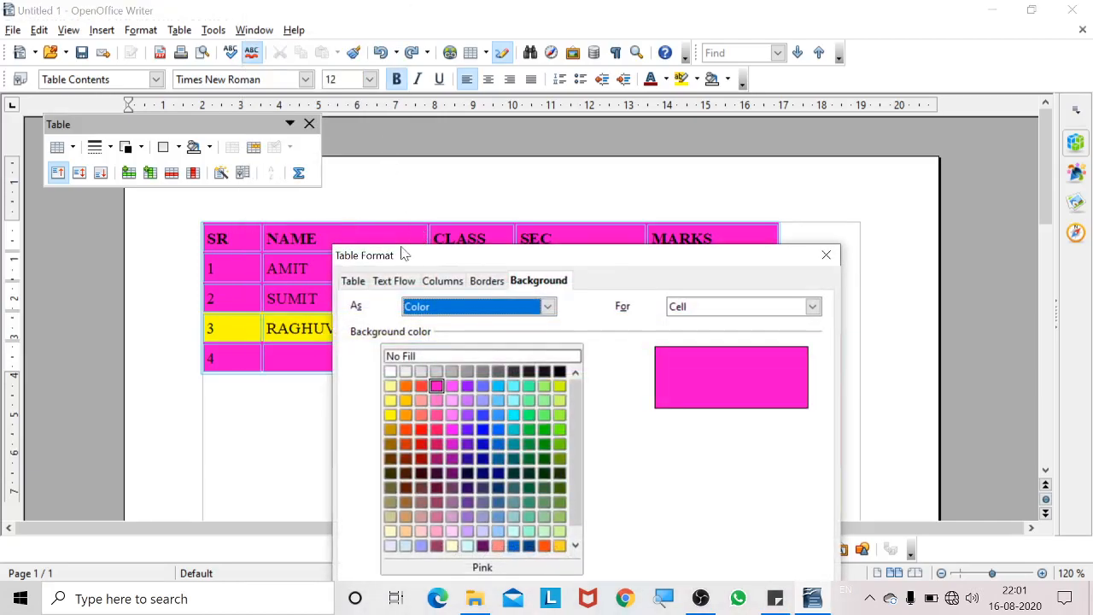
drag(403, 257, 382, 180)
click(331, 205)
click(369, 207)
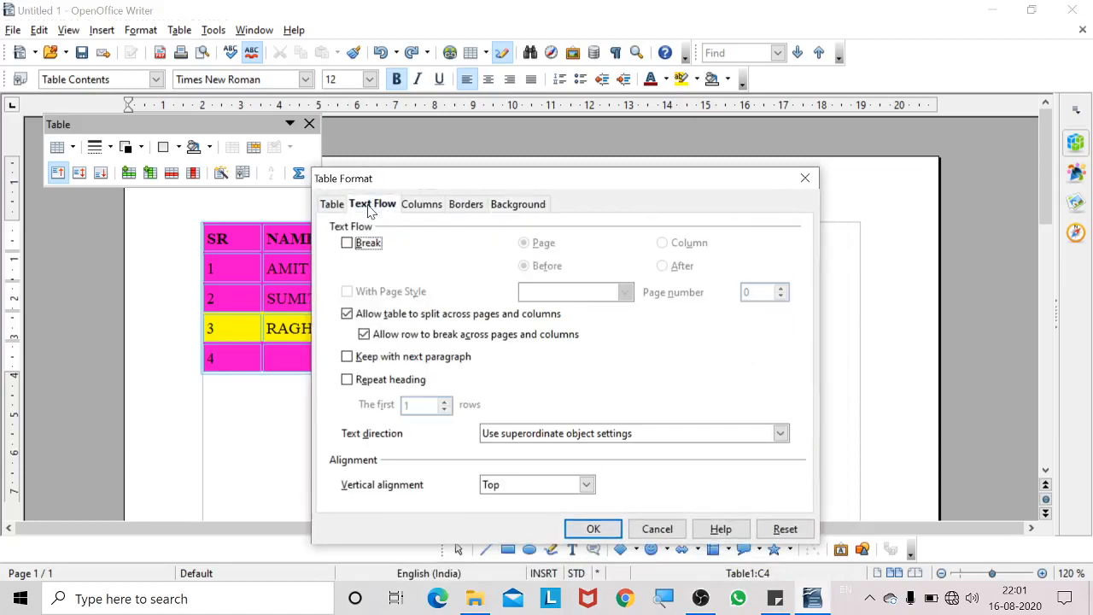
click(432, 208)
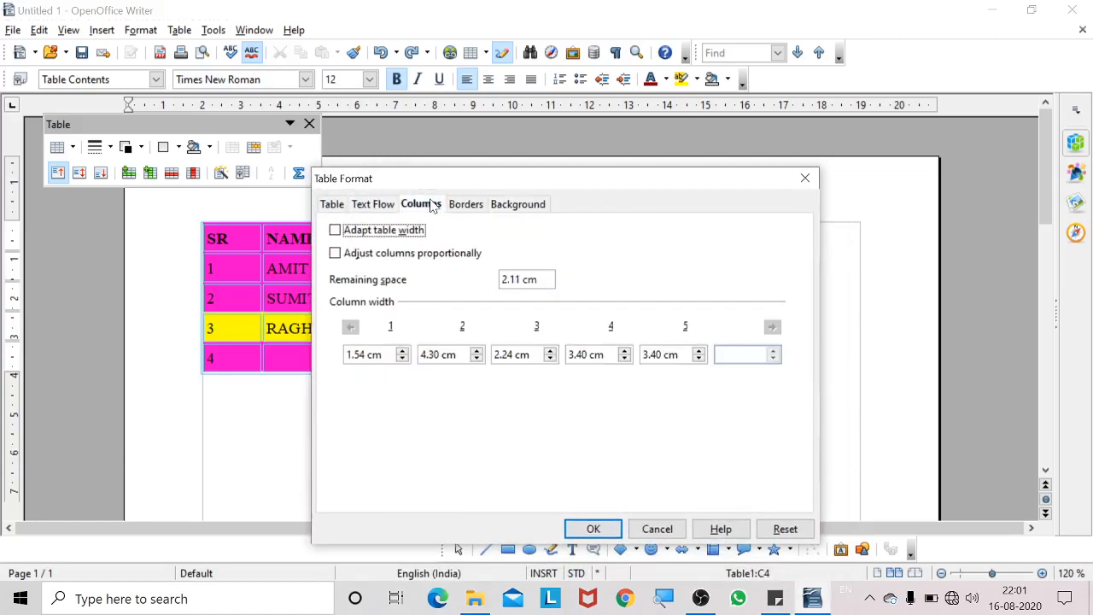
click(475, 210)
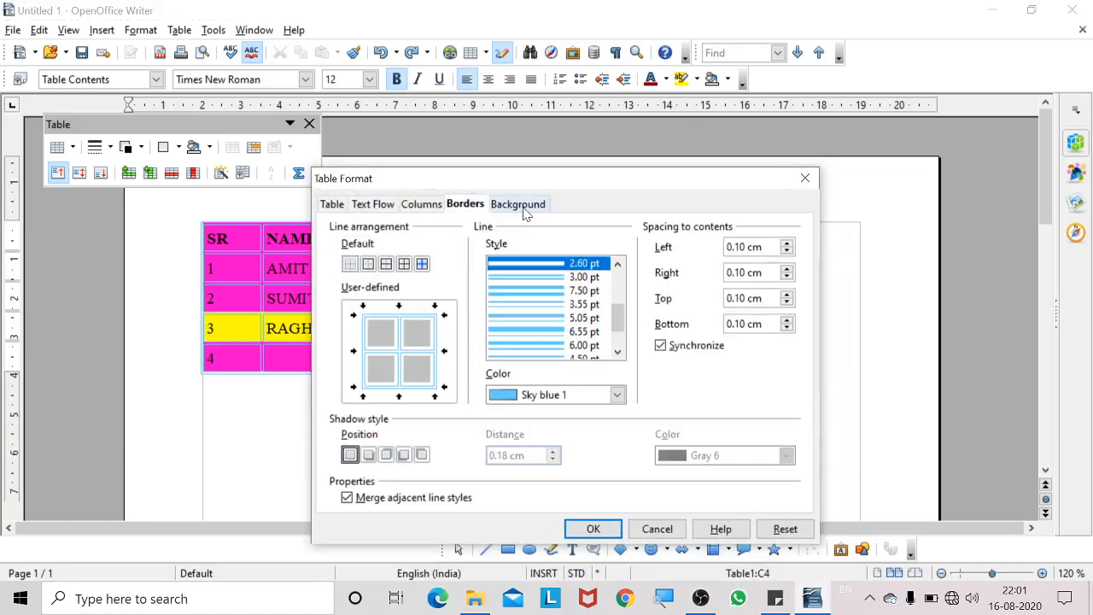
click(804, 179)
click(235, 240)
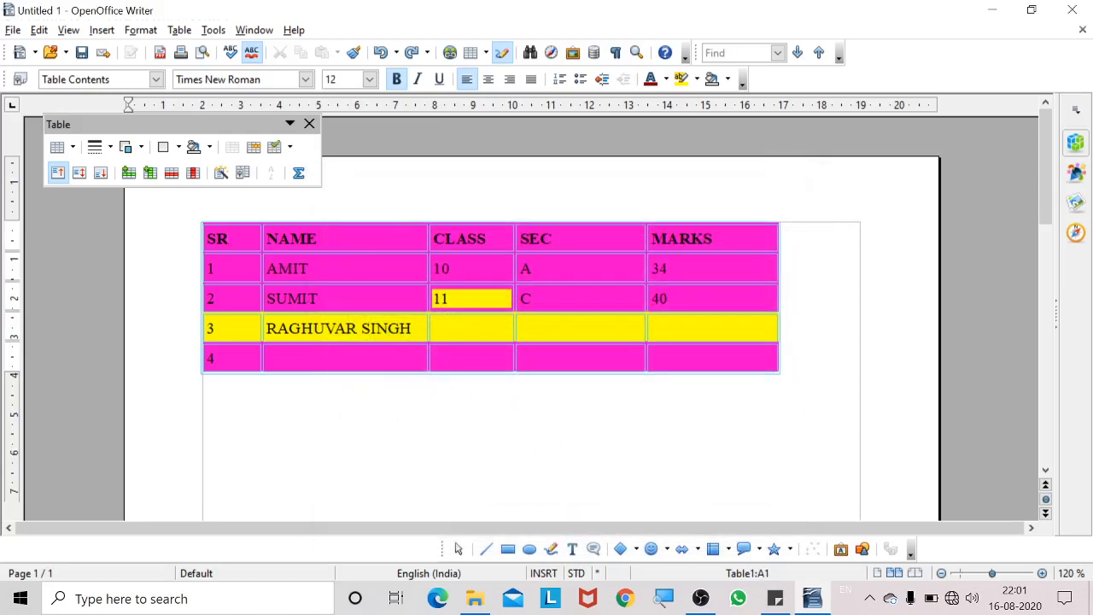
right_click(236, 243)
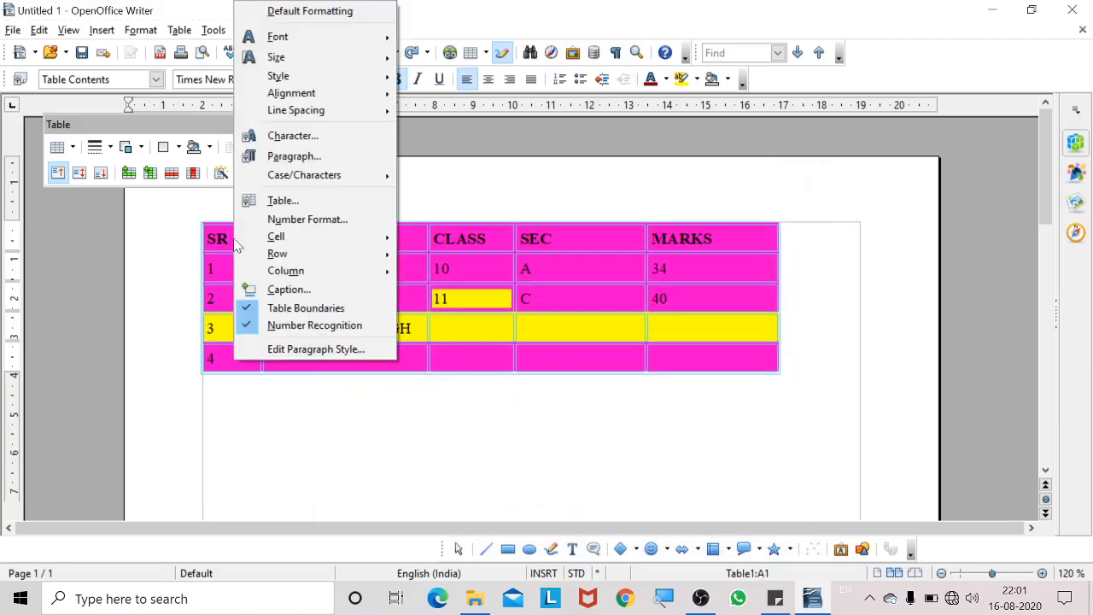
mouse_move(278, 245)
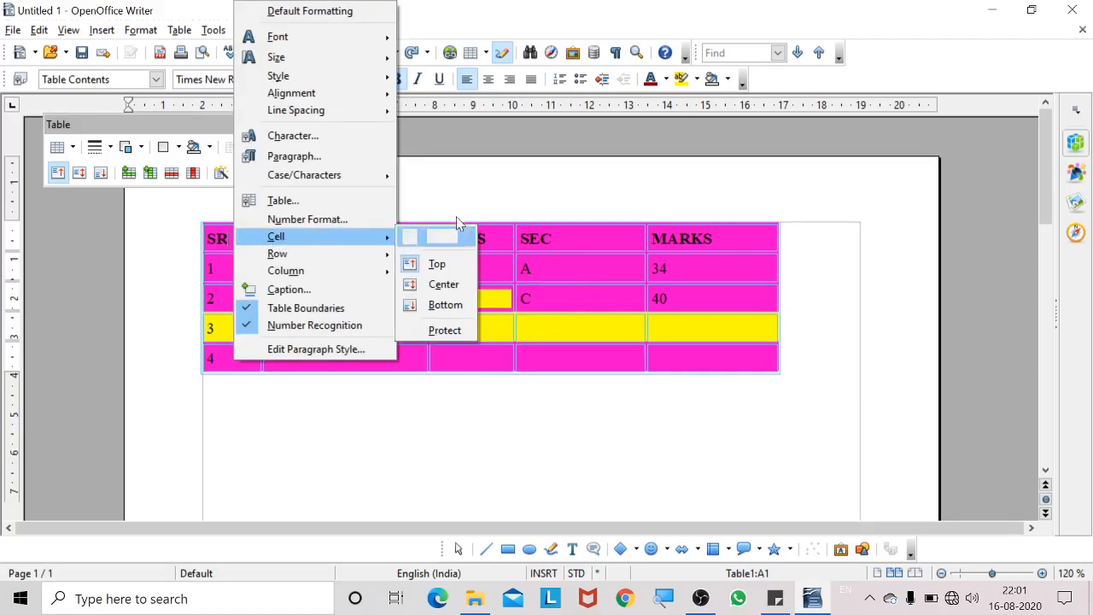
mouse_move(325, 283)
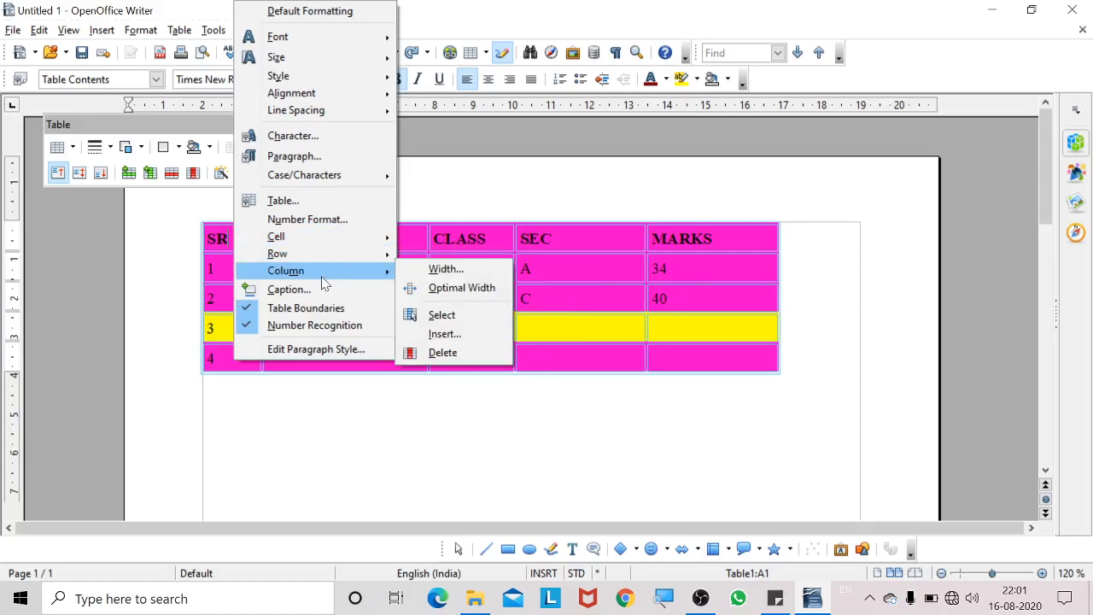
click(630, 305)
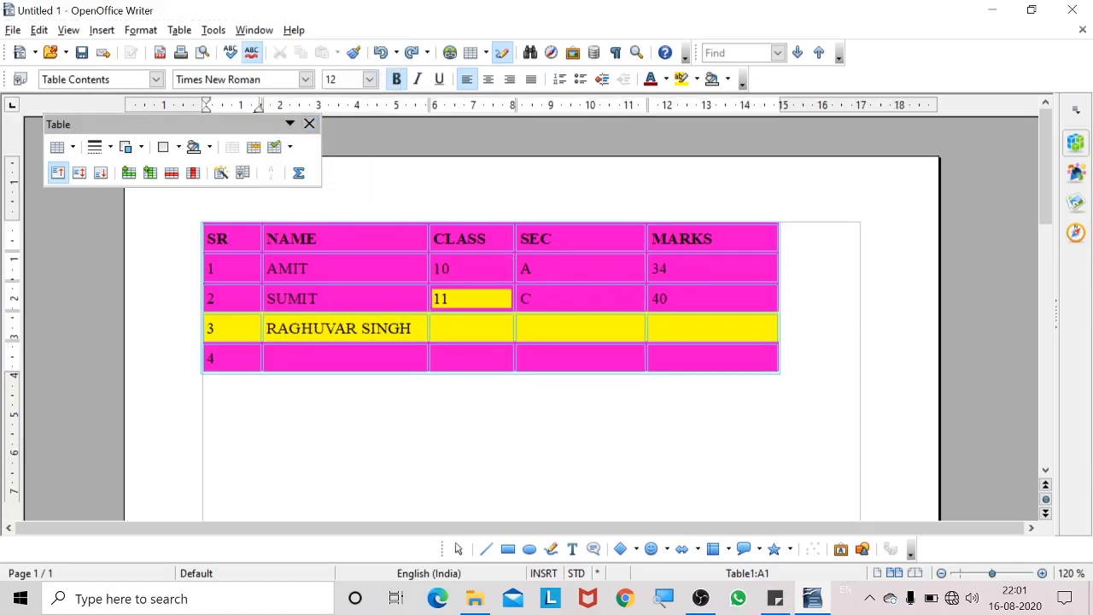
- Preview several AutoFormat styles, including Currency 3D, and apply the Turquoise style to the table
click(179, 31)
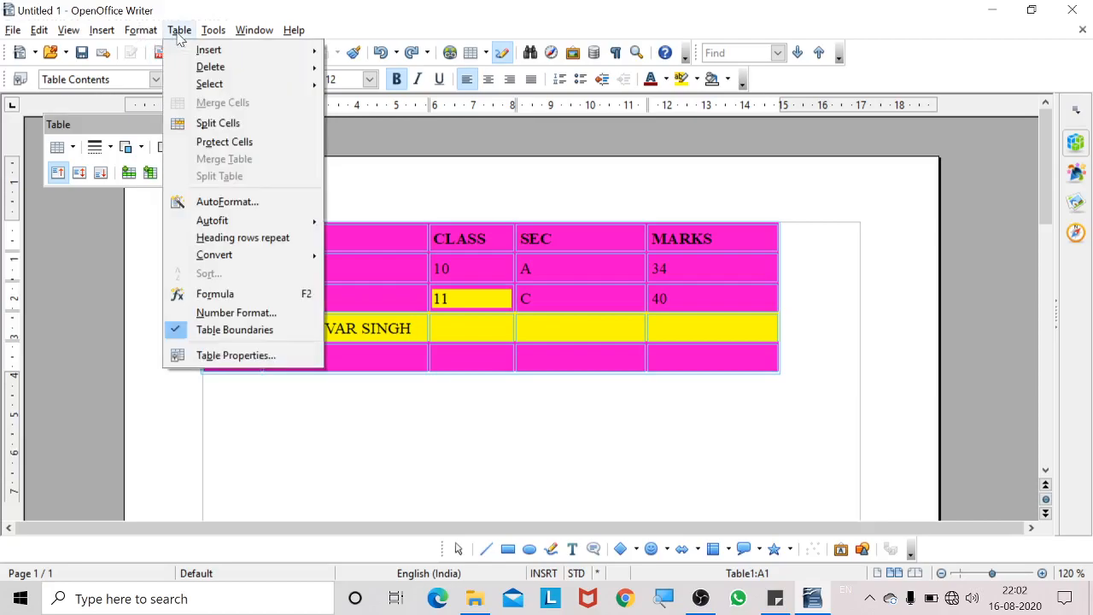
click(227, 202)
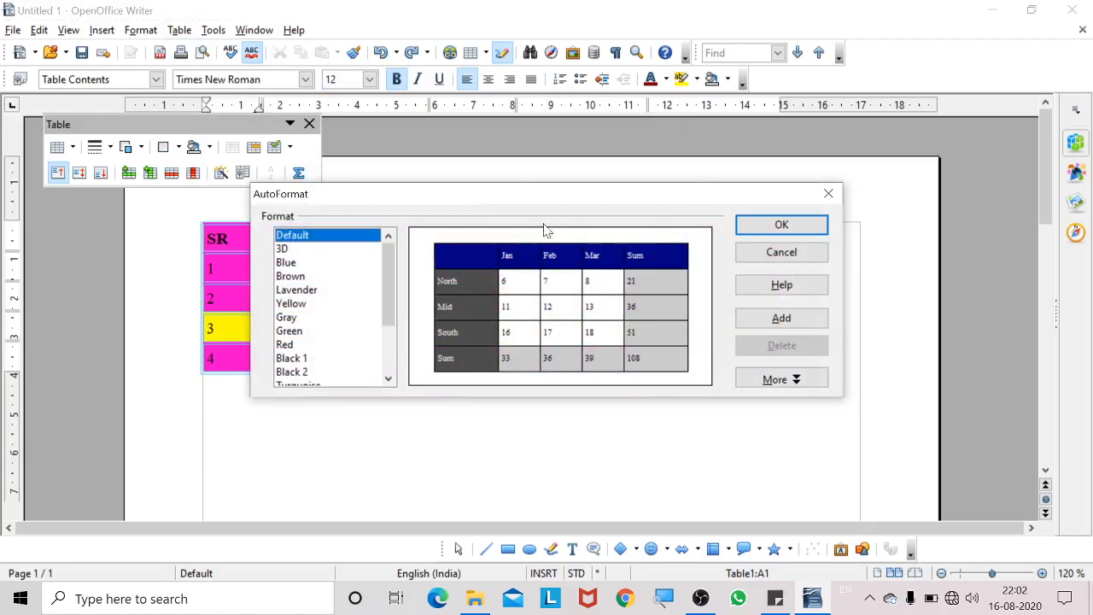
click(301, 357)
scroll(344, 350, down, 3)
click(296, 330)
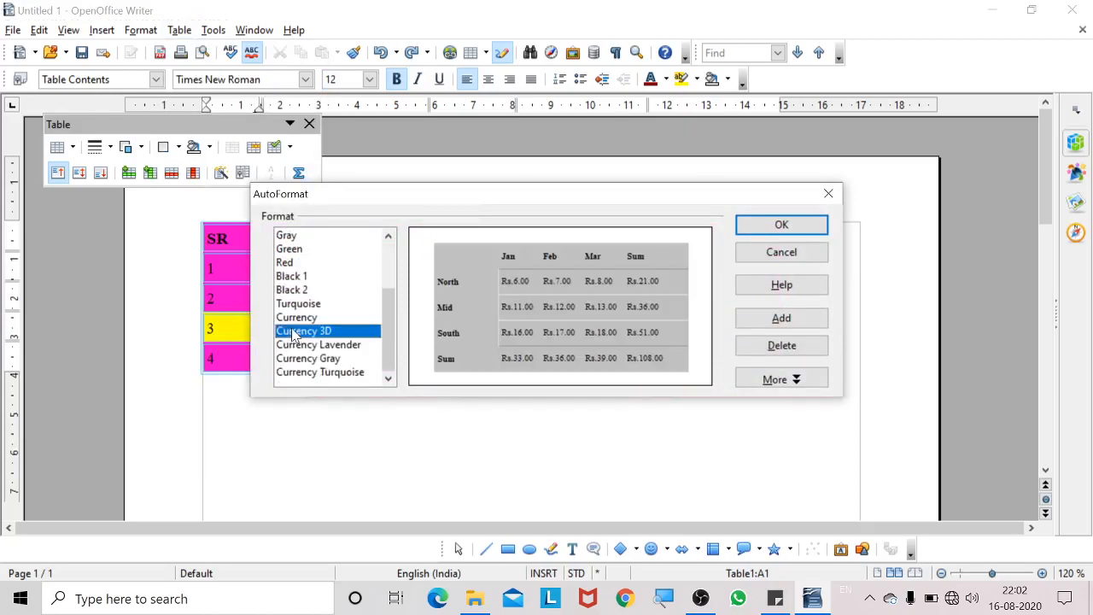
click(296, 305)
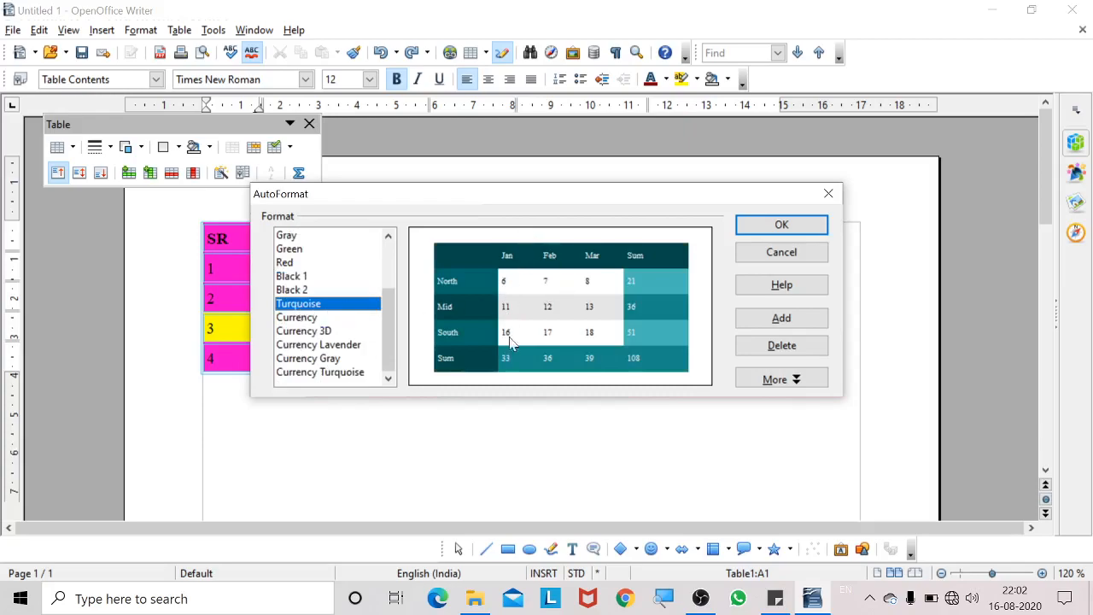
click(782, 225)
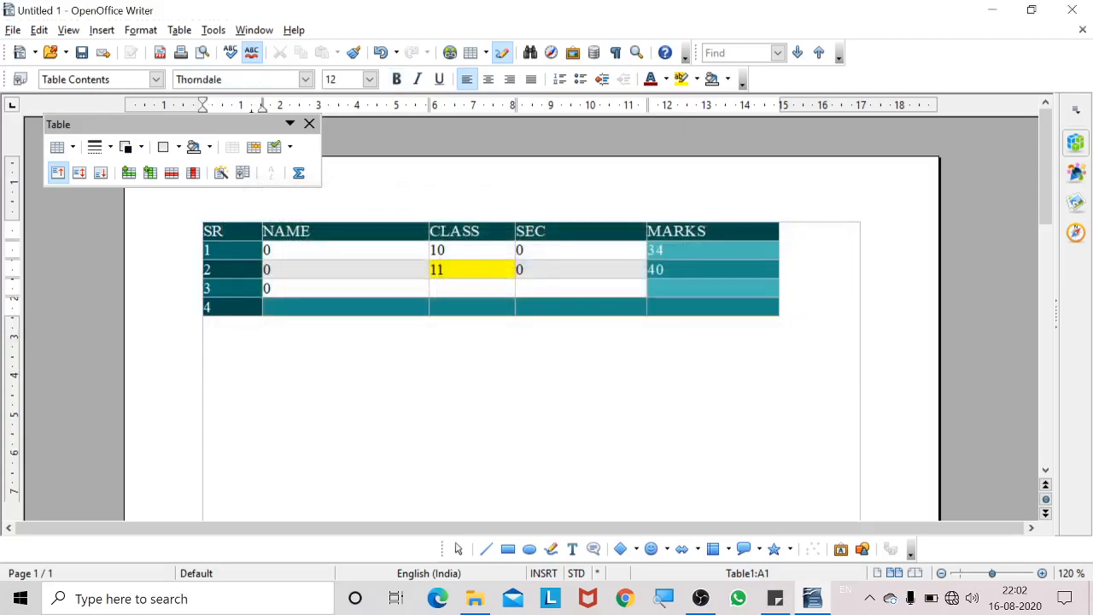
- Clear the entries in the NAME column for the rows with SR numbers 1 to 3
click(272, 249)
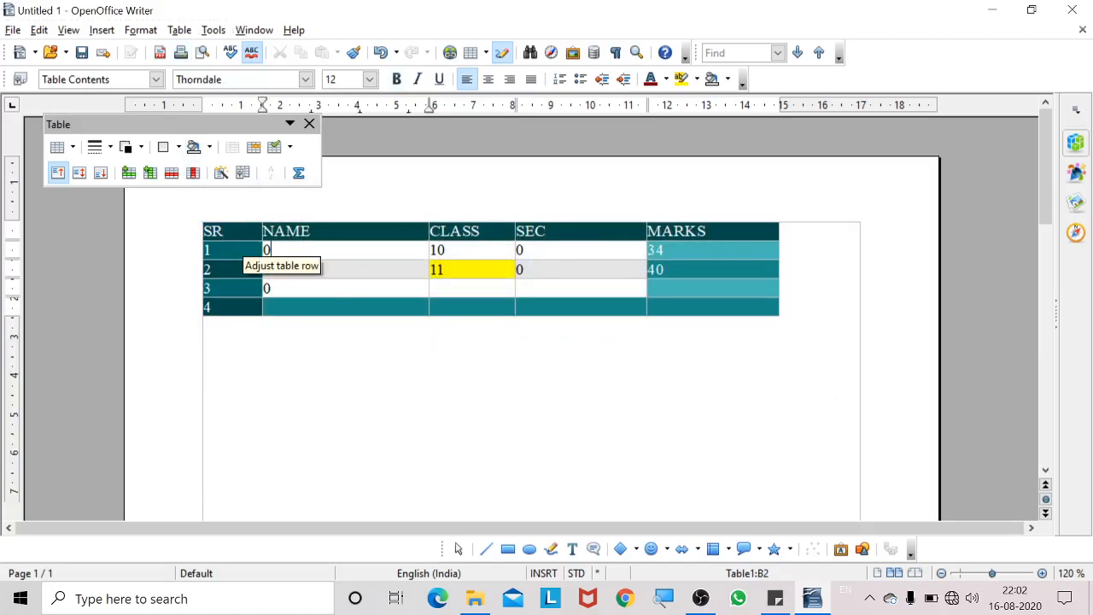
key(BackSpace)
key(Down)
key(BackSpace)
key(Down)
key(BackSpace)
- Clear the CLASS and SEC entries in the rows with SR numbers 1 and 2
click(443, 269)
key(BackSpace)
key(BackSpace)
key(BackSpace)
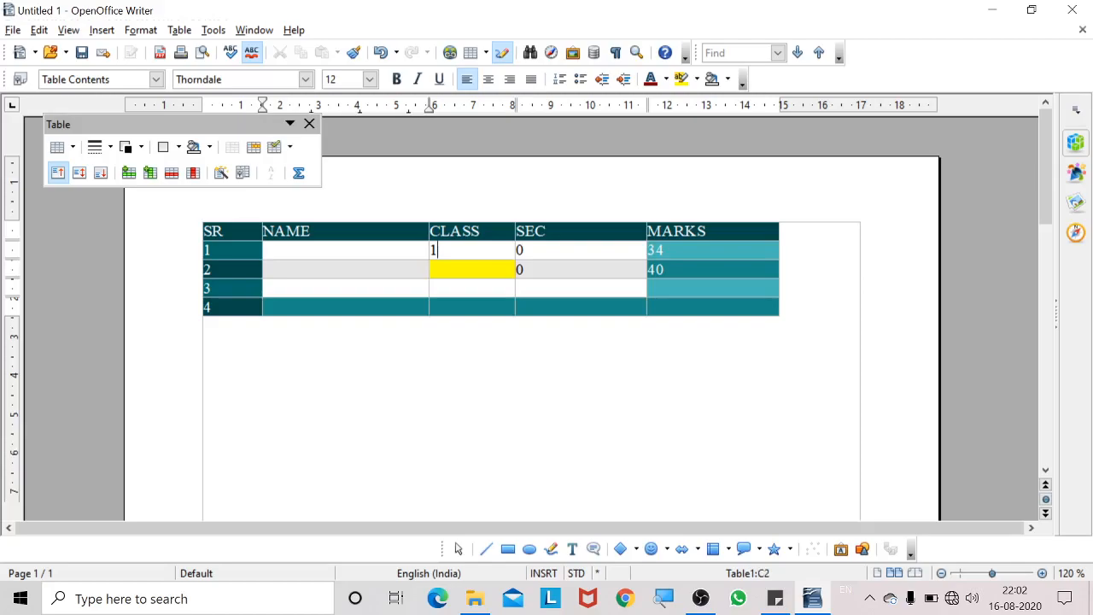
click(525, 250)
key(BackSpace)
key(Down)
key(BackSpace)
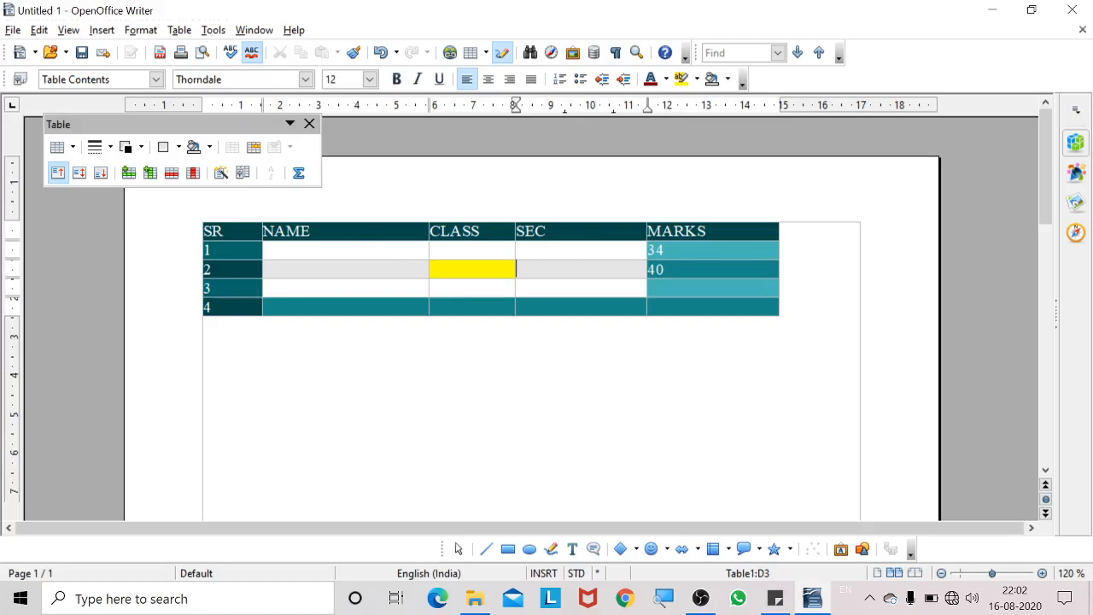
click(236, 232)
right_click(236, 232)
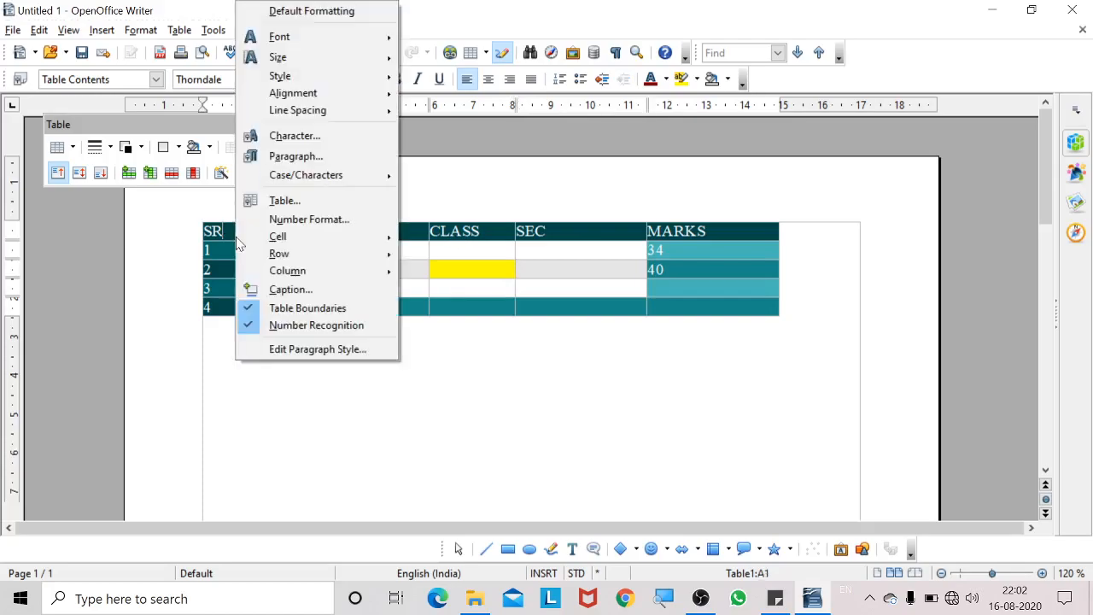
click(567, 234)
click(479, 230)
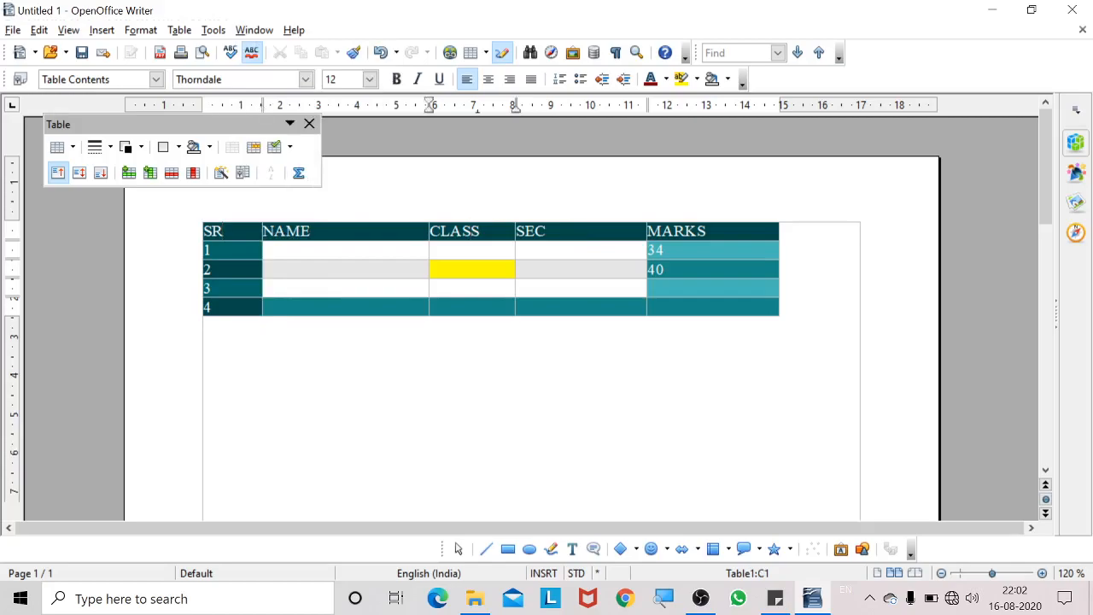
- Split the NAME header cell vertically into 2 cells
click(341, 230)
right_click(334, 241)
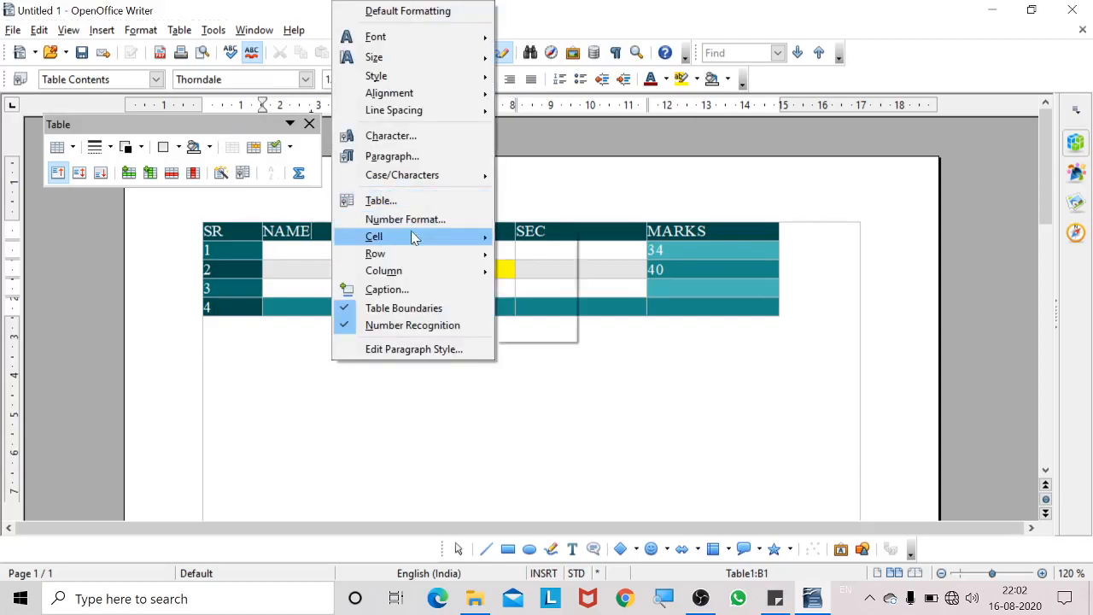
mouse_move(410, 236)
click(550, 241)
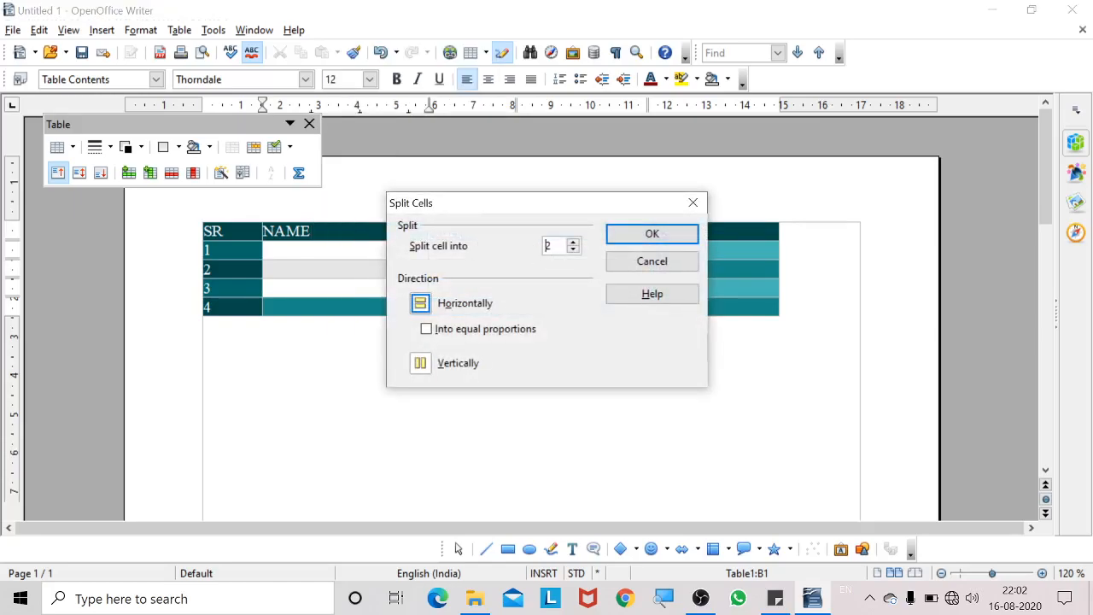
click(420, 363)
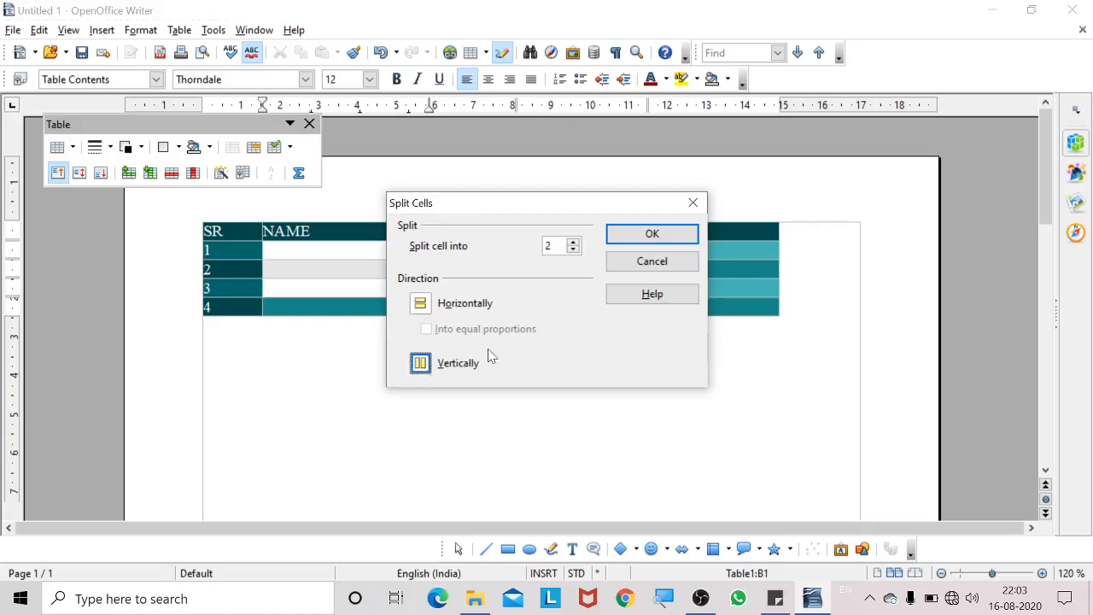
click(632, 243)
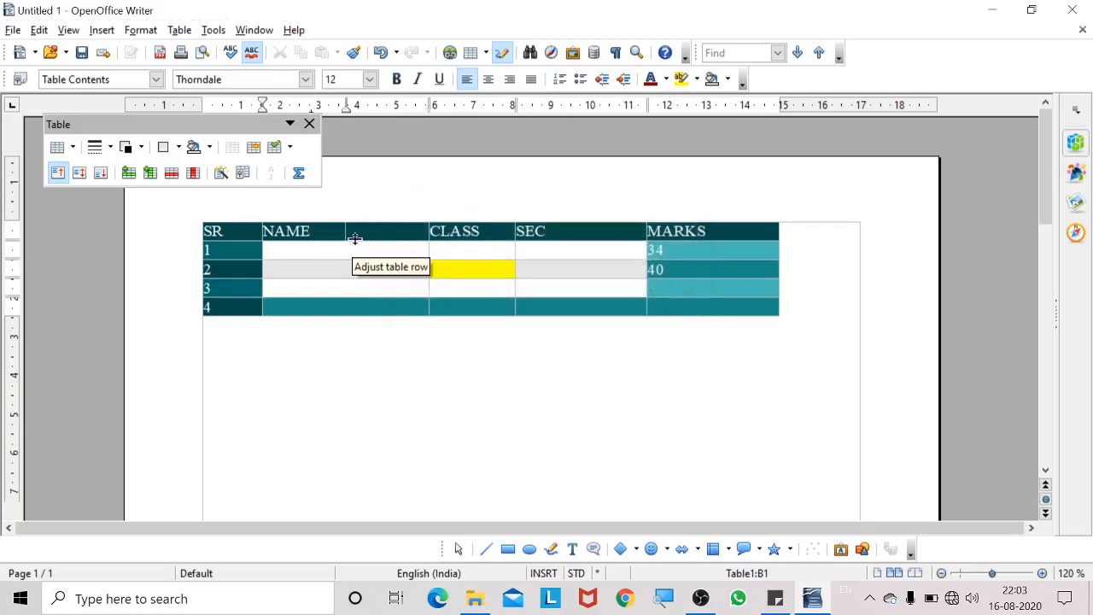
- Insert one new row before the table's header row
right_click(256, 238)
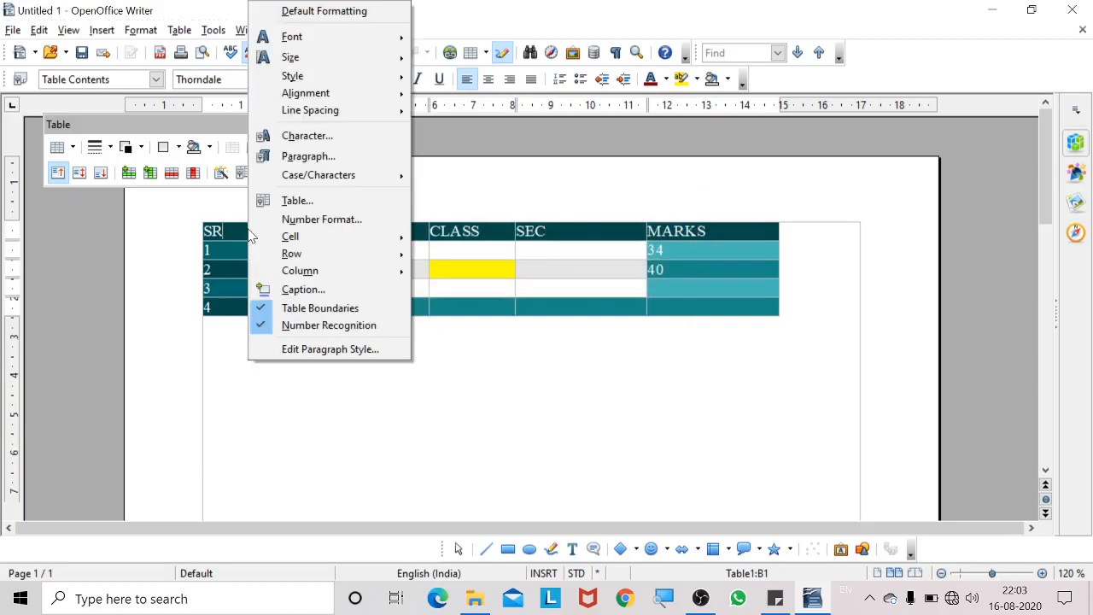
mouse_move(327, 254)
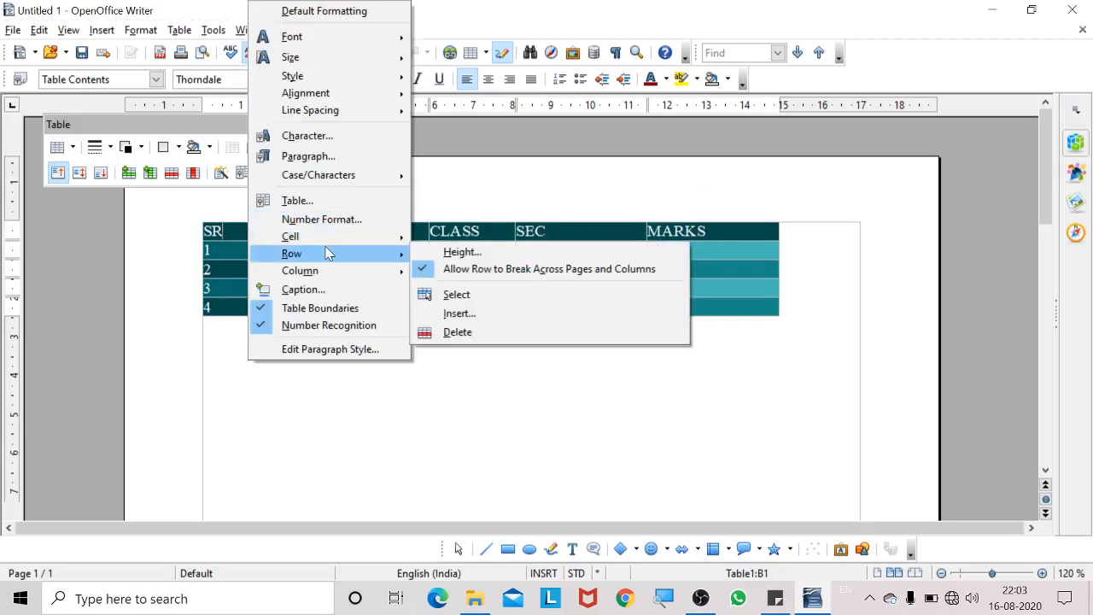
click(476, 313)
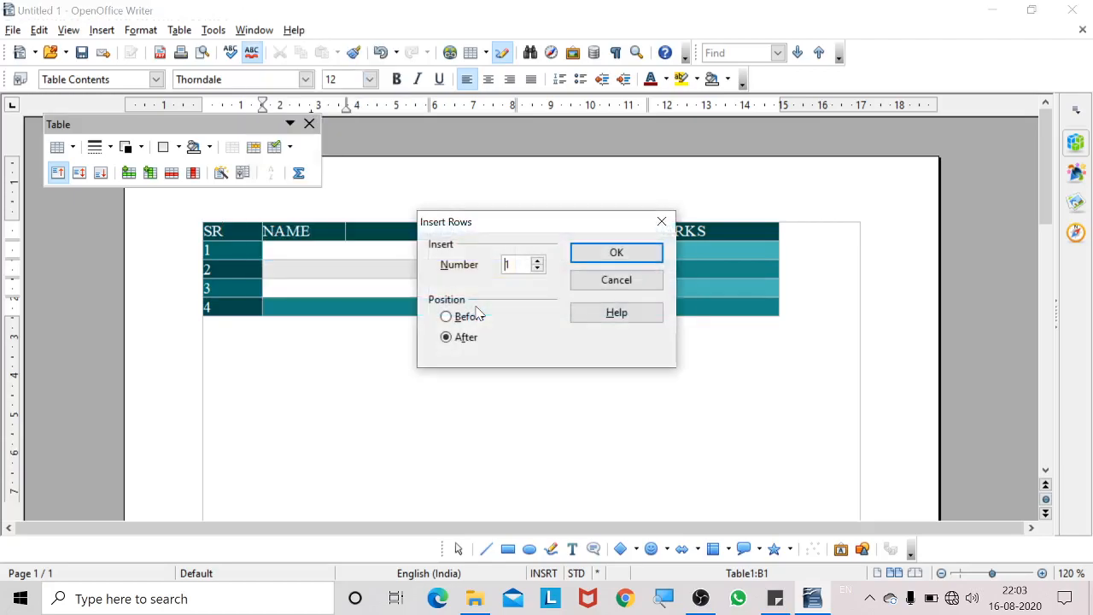
click(536, 262)
click(537, 268)
click(446, 317)
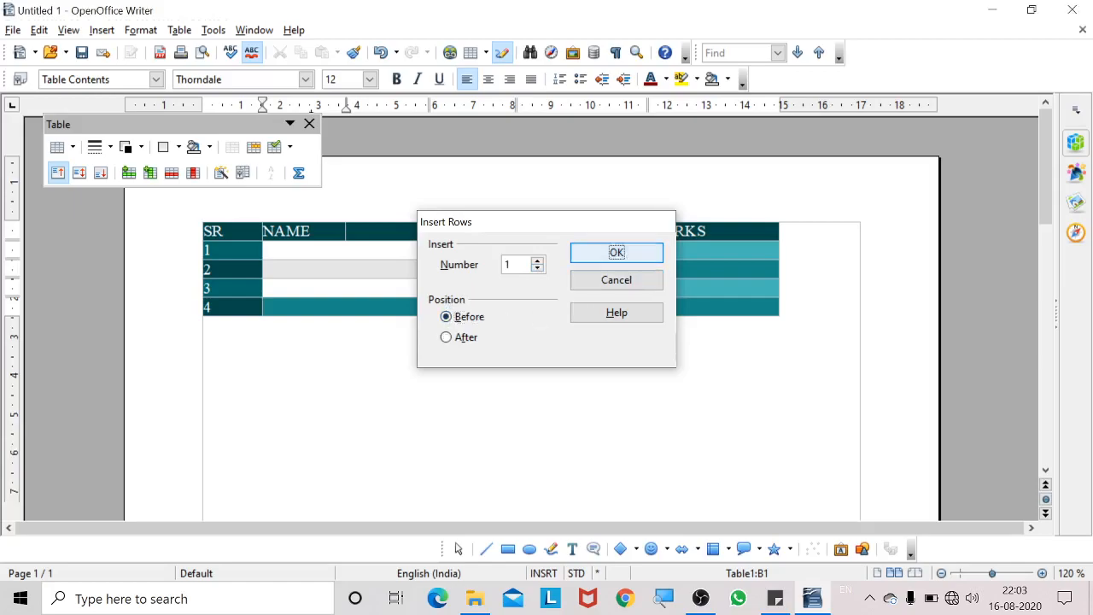
click(627, 256)
- Enter the title DETAILS OF STUDENTS in the first cell of the new top row
click(246, 233)
text(DETAIK)
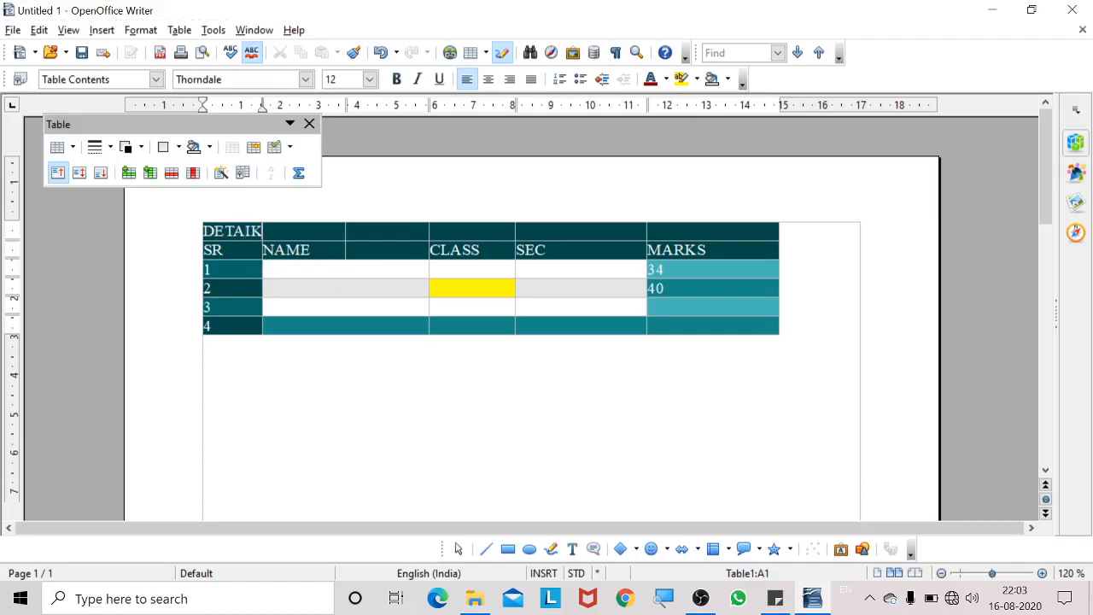
key(BackSpace)
text(LS OF)
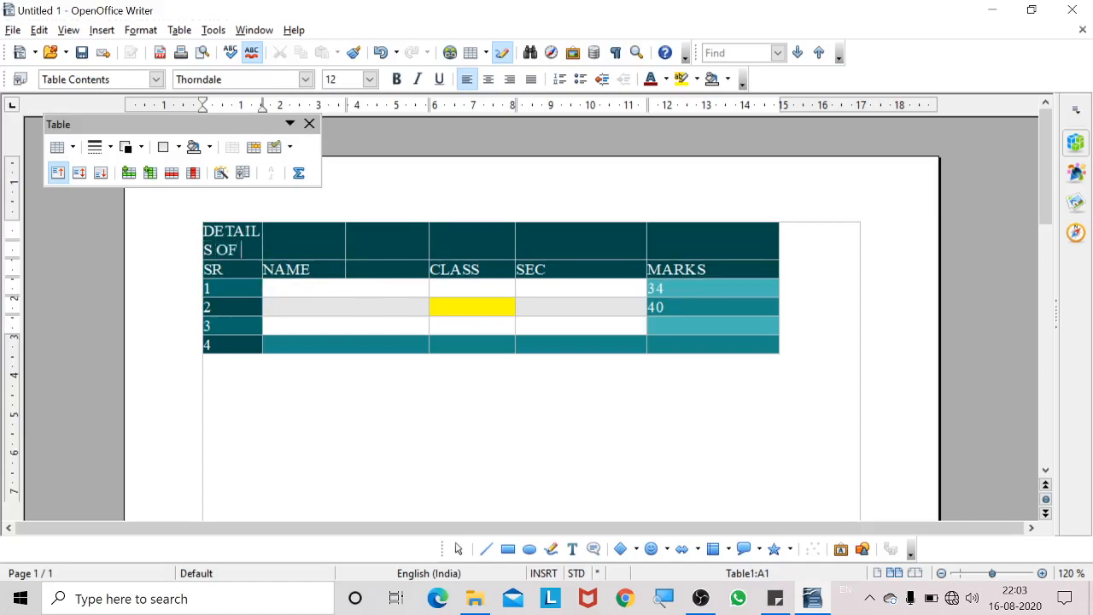
text( STU)
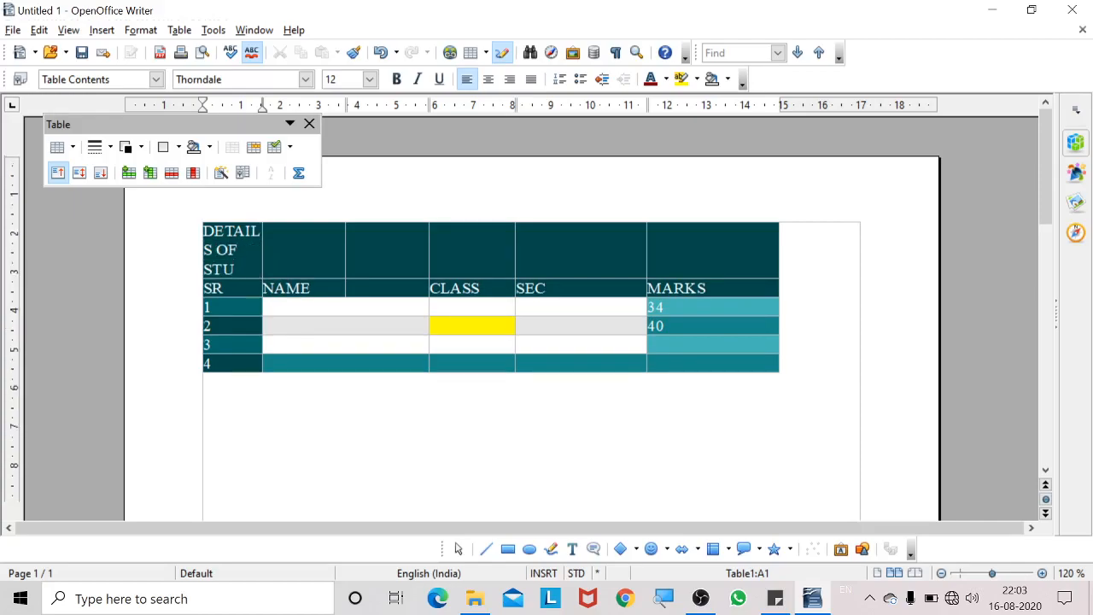
text(DENTS)
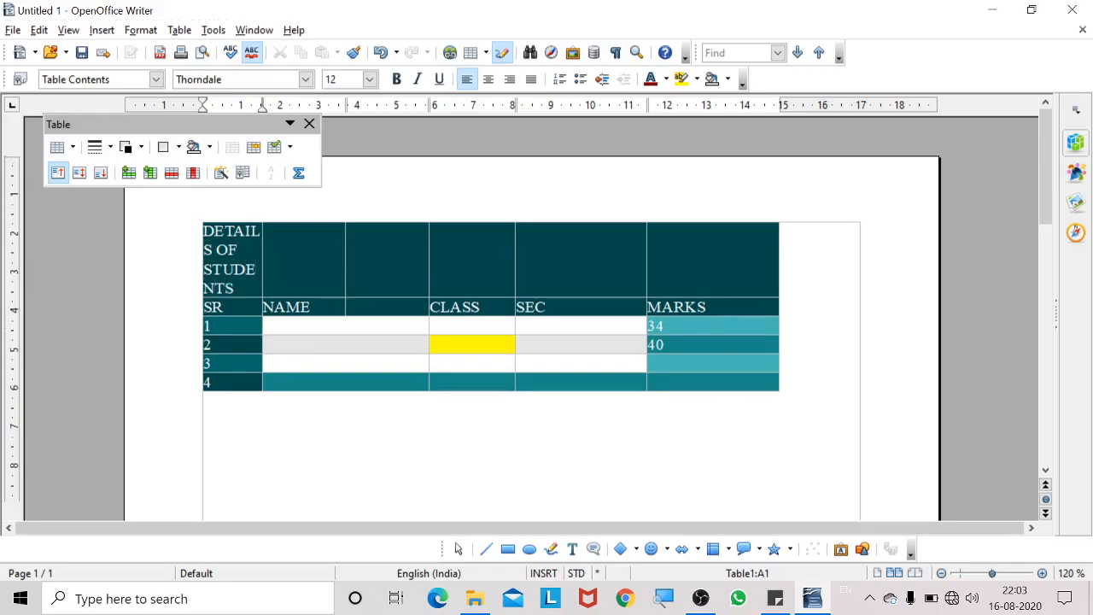
- Try merging all cells of the title row into one, and undo the merge
click(326, 347)
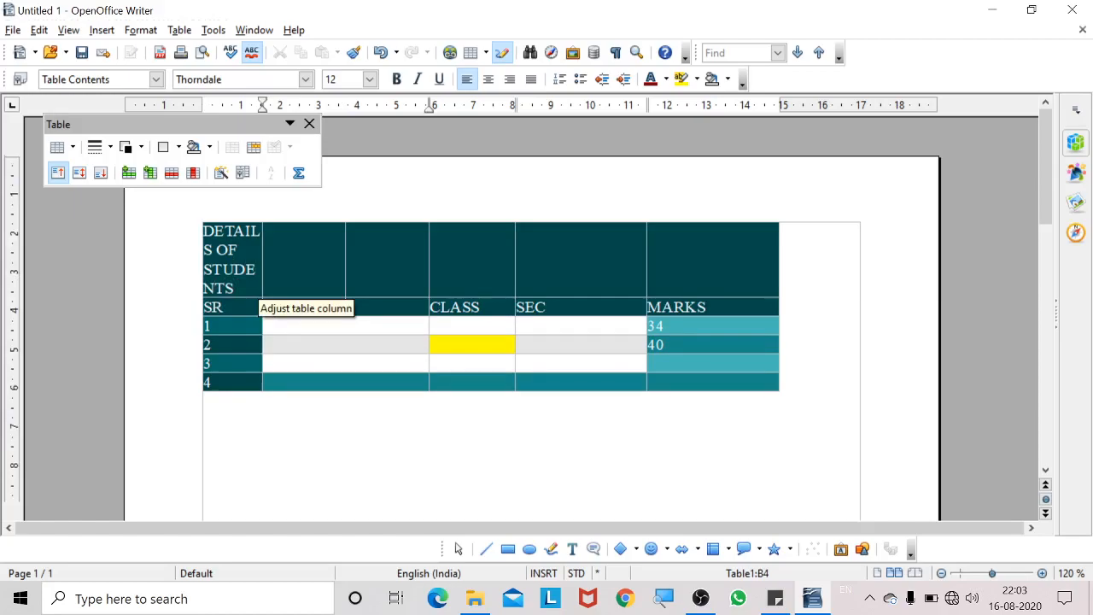
drag(239, 260, 708, 258)
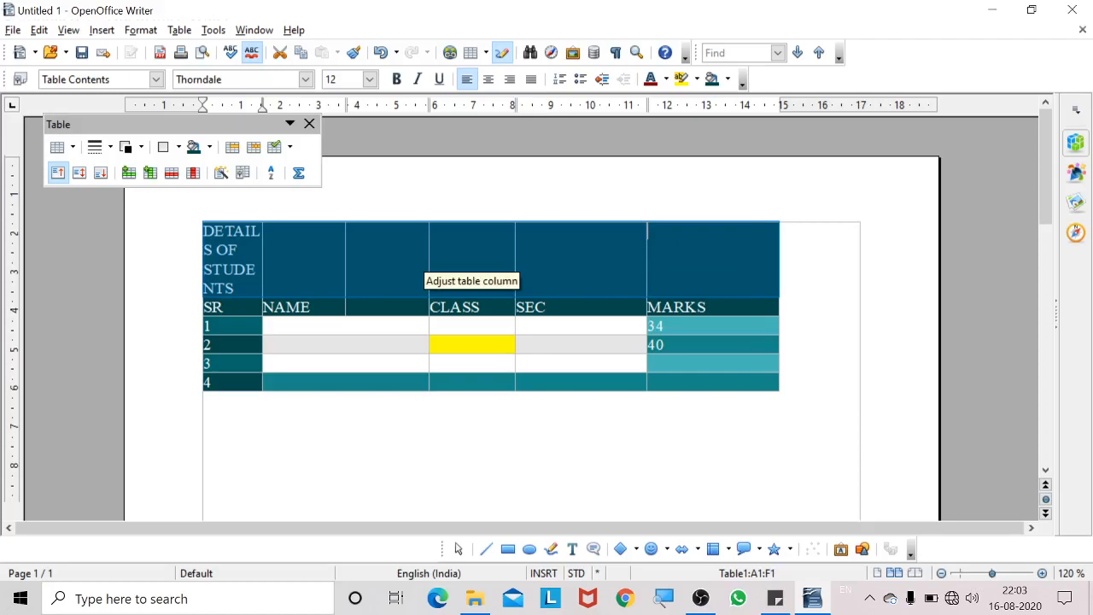
click(178, 30)
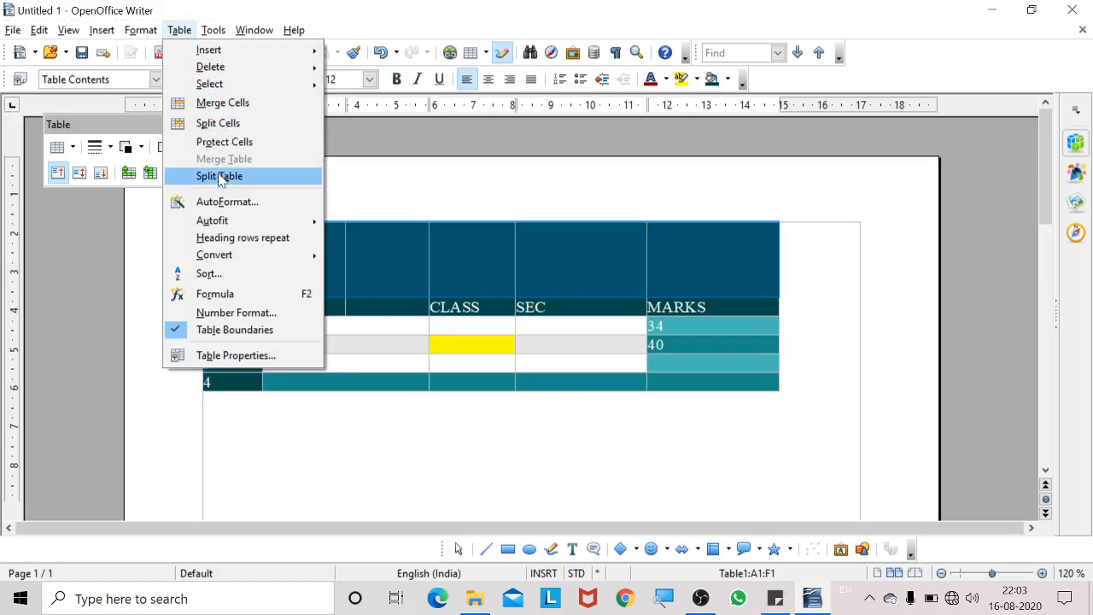
click(238, 104)
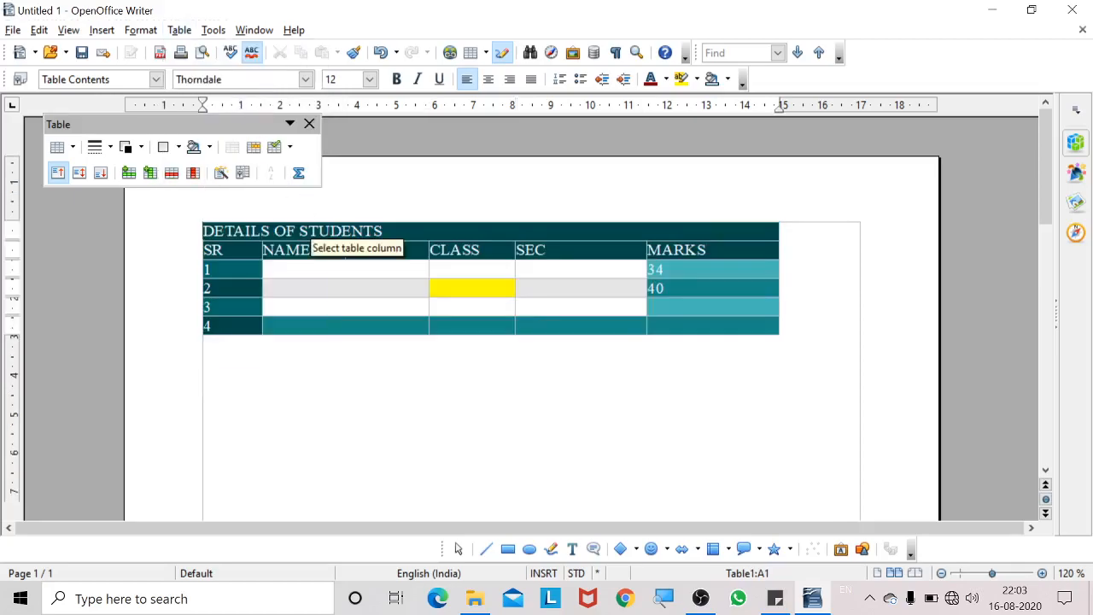
key(ctrl+z)
- Merge all cells of the DETAILS OF STUDENTS row into a single cell across the table
drag(223, 253, 778, 290)
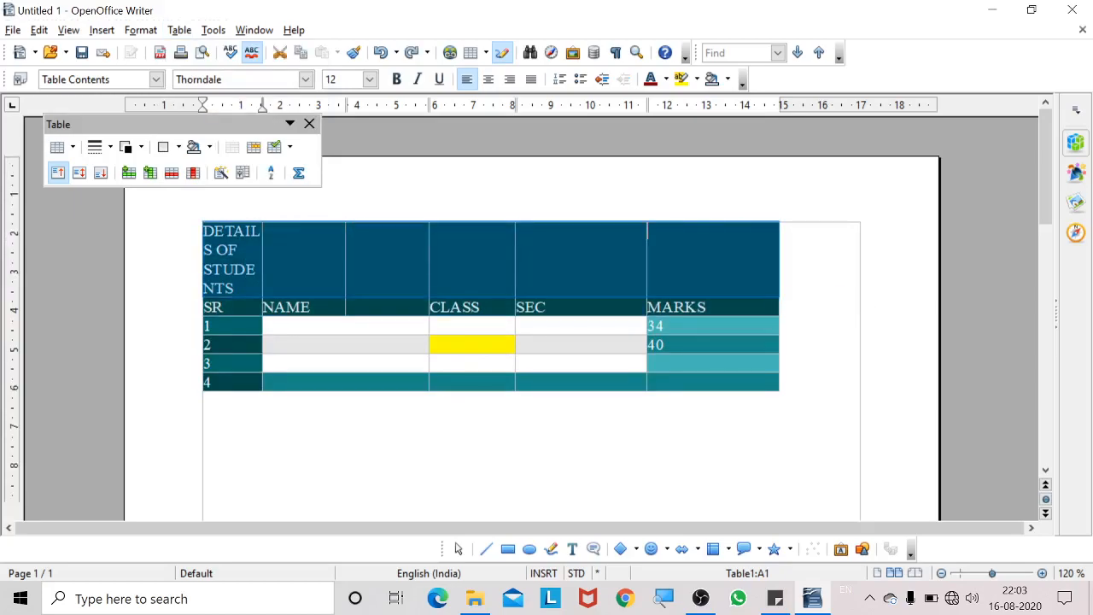
right_click(584, 260)
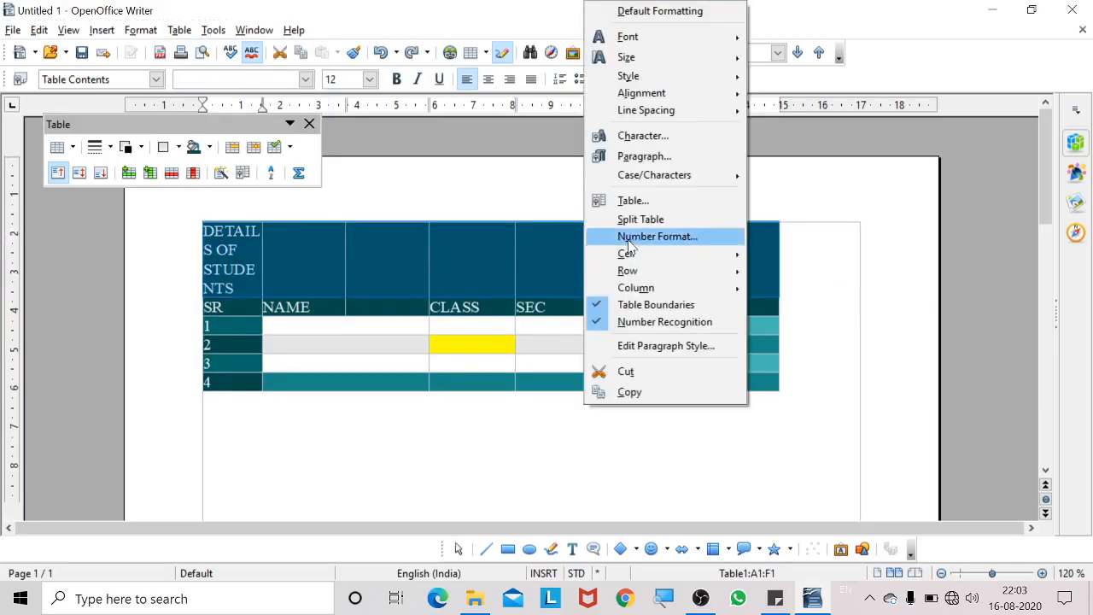
mouse_move(653, 254)
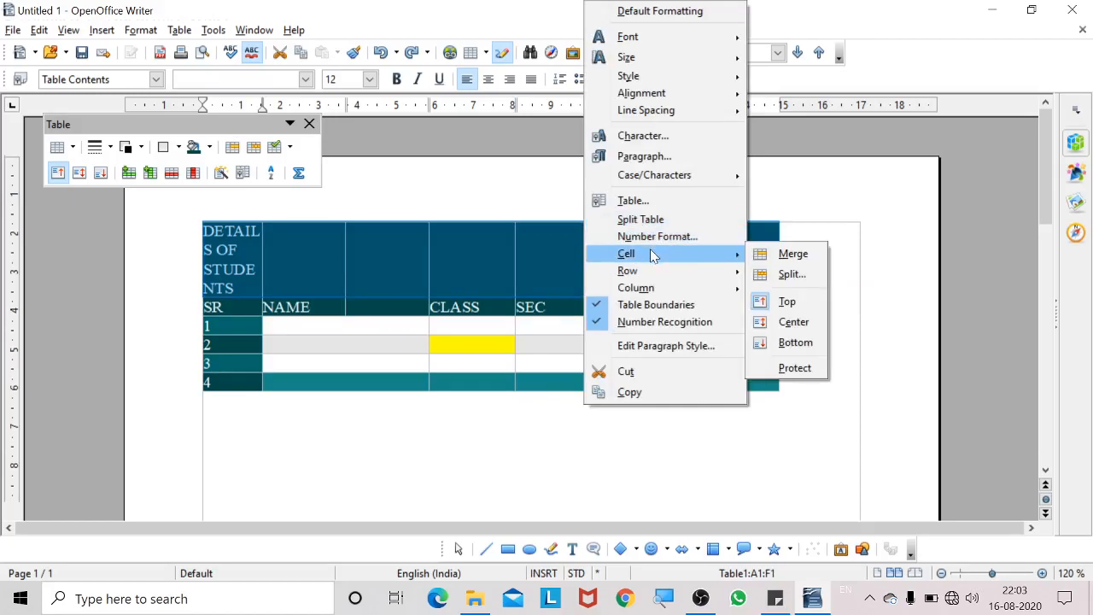
click(782, 256)
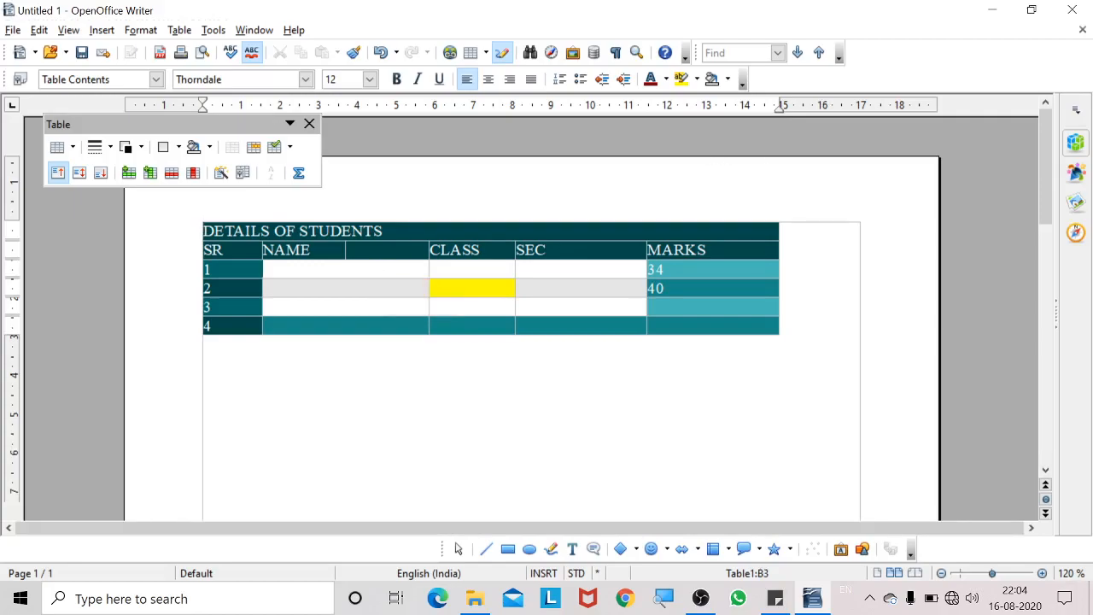
- Delete the entire student table from the document
right_click(386, 282)
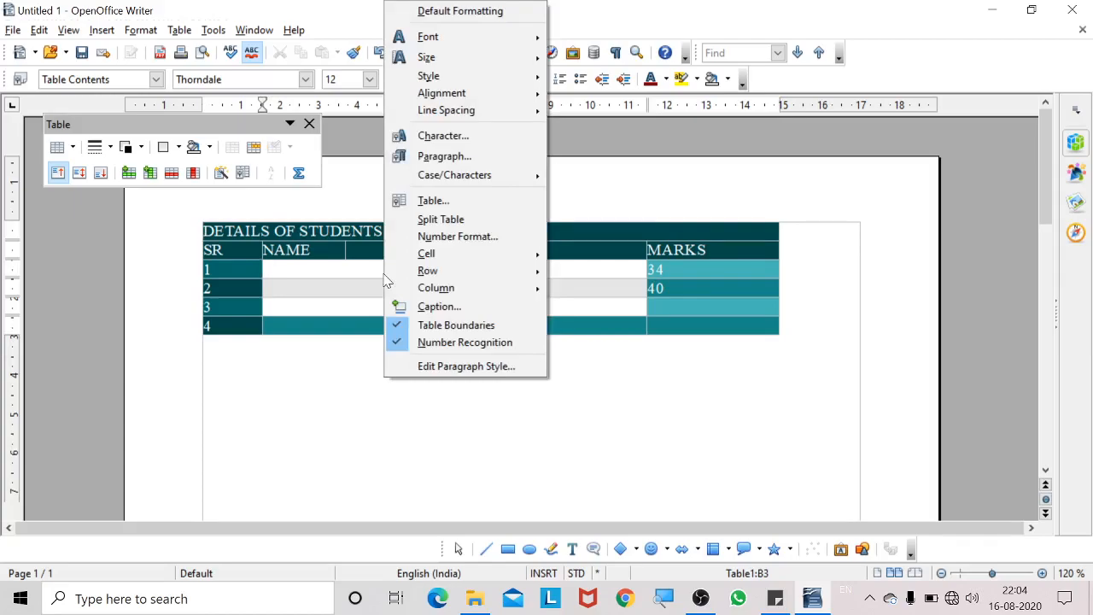
click(330, 287)
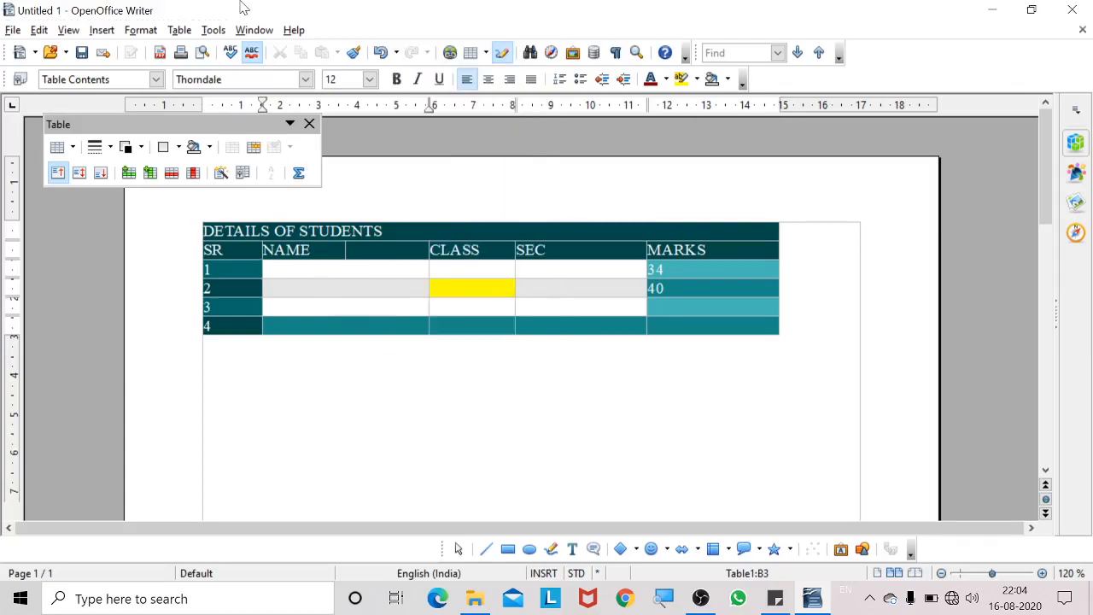
click(181, 30)
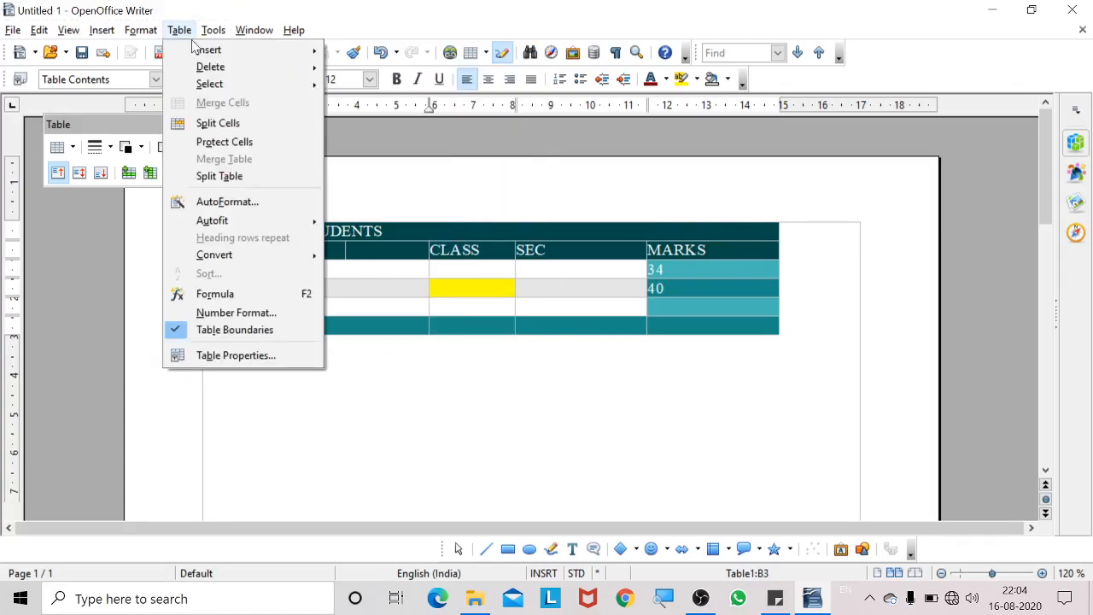
mouse_move(205, 69)
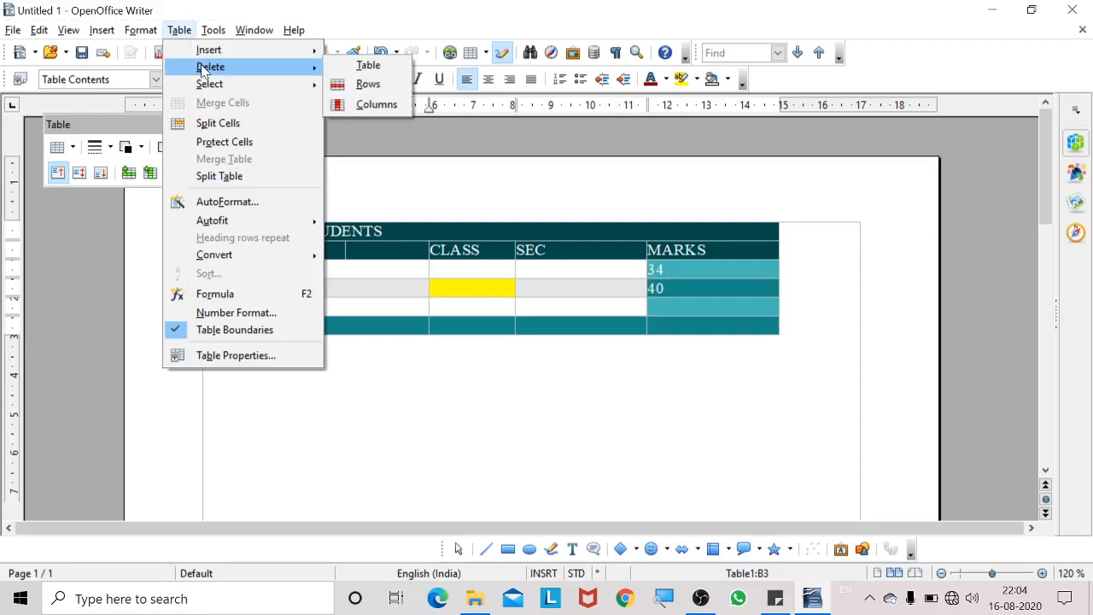
click(353, 71)
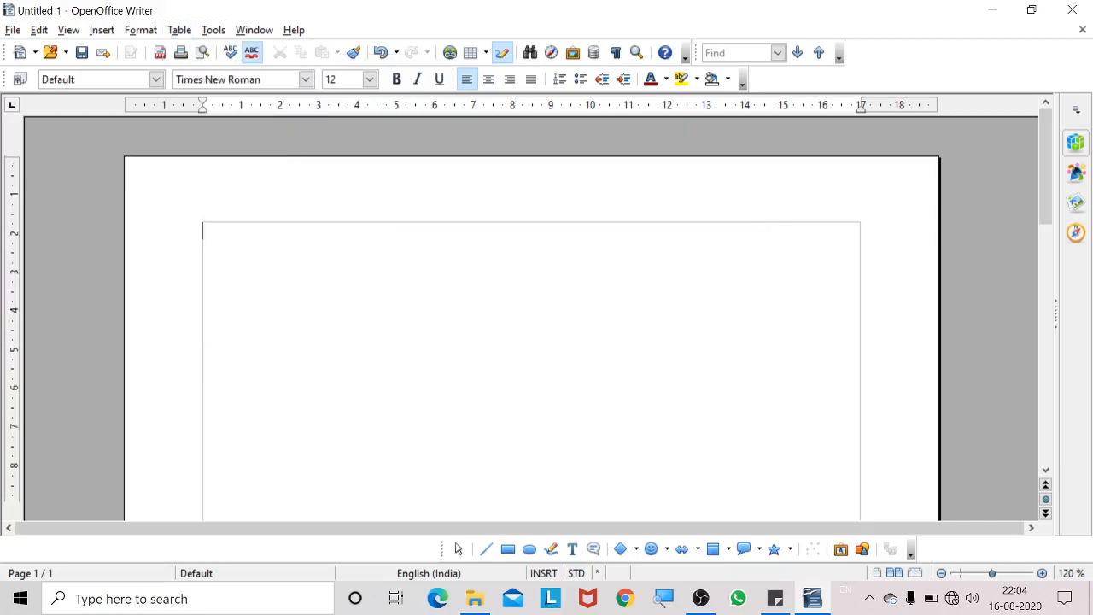